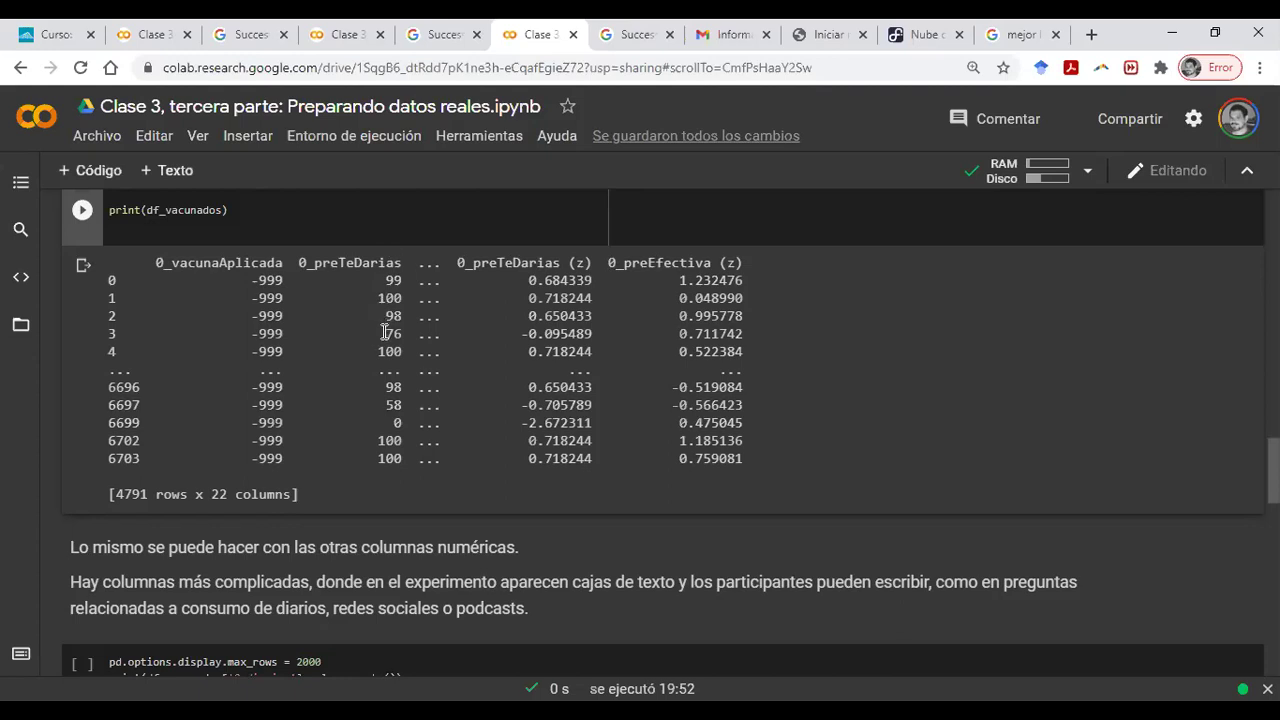
# Read the note on free-text columns and the value_counts cell for '0_diarios', '0_redesSociales' and '0_television'.
pyautogui.scroll(-1, 385, 322)
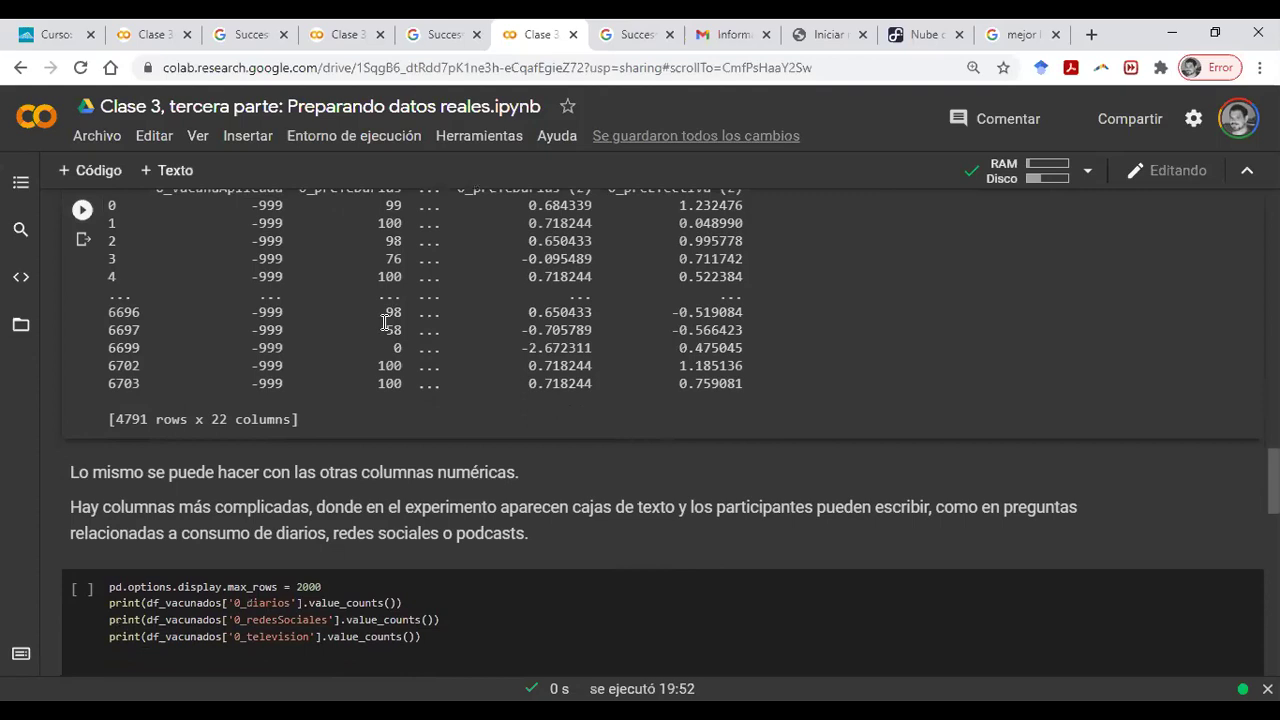
pyautogui.scroll(-1, 385, 322)
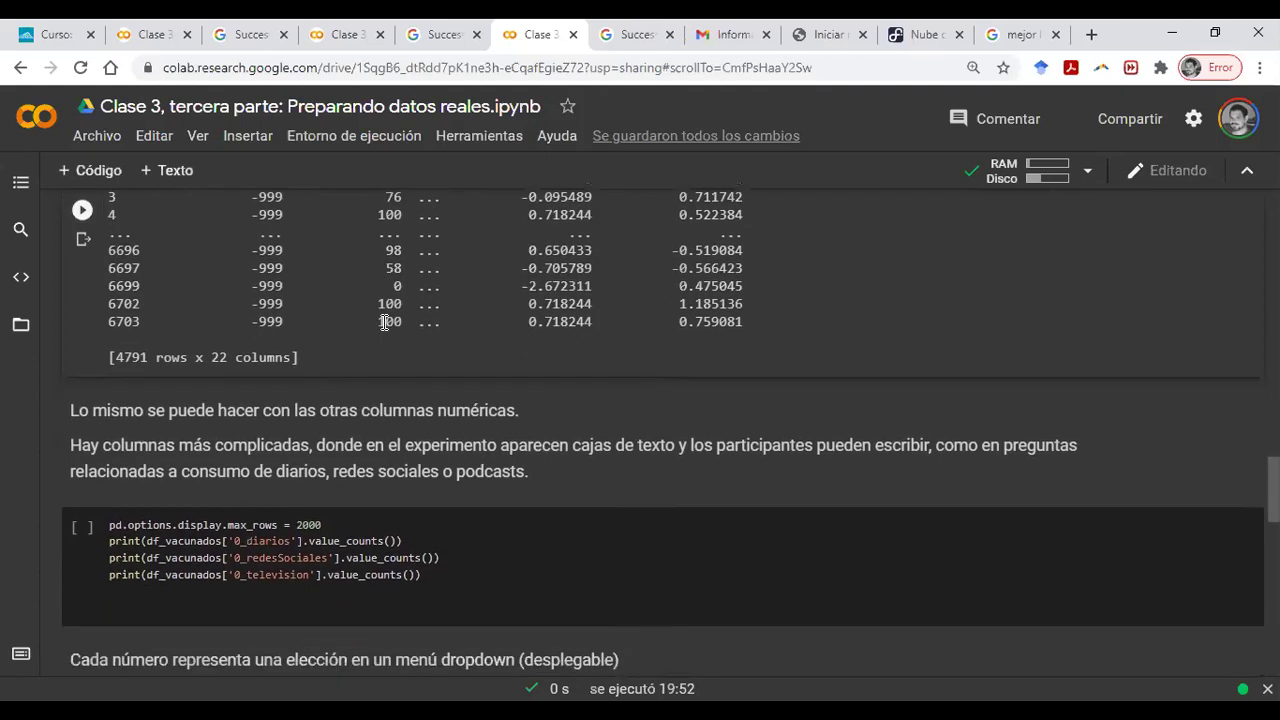
pyautogui.scroll(1, 385, 322)
pyautogui.scroll(-1, 397, 326)
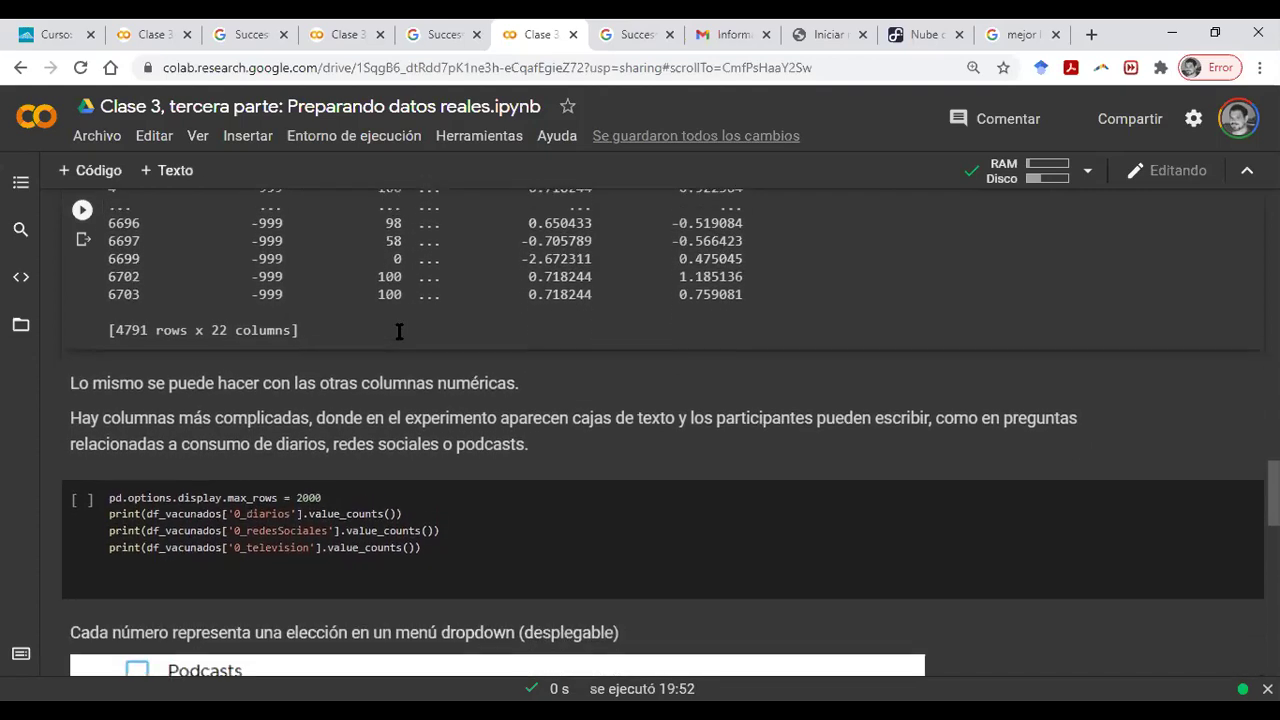
pyautogui.scroll(-1, 399, 331)
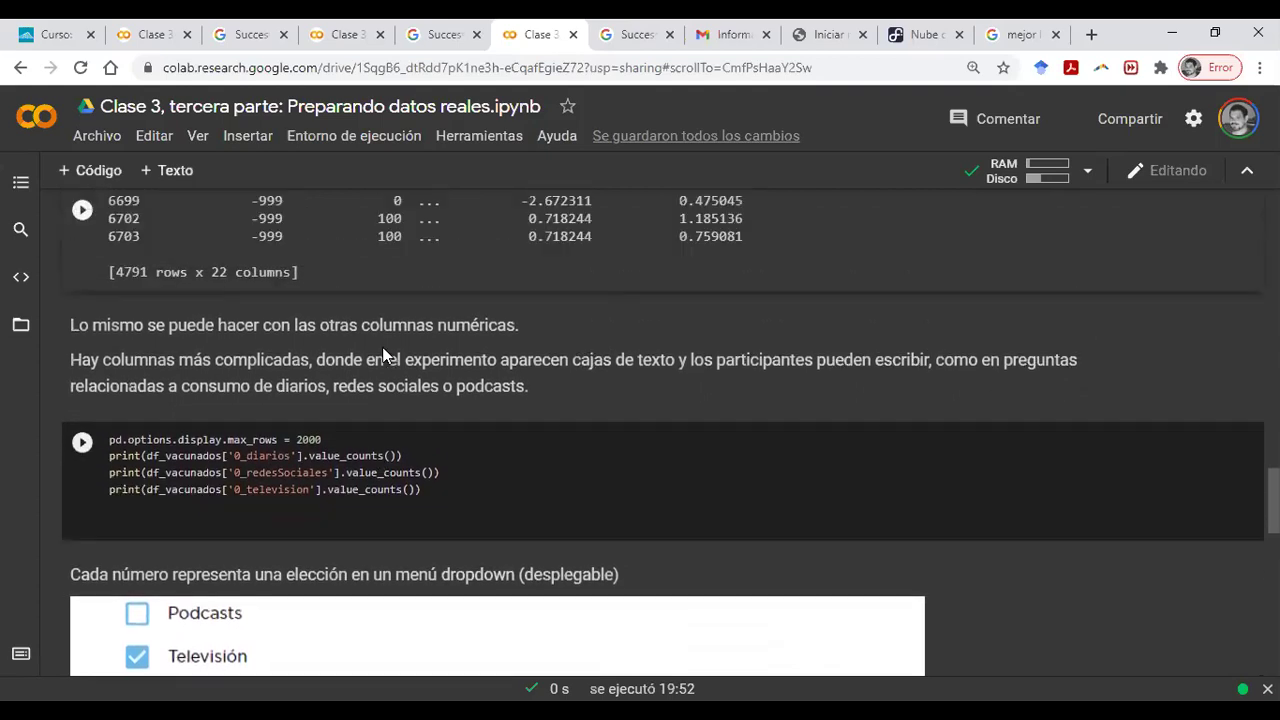
pyautogui.scroll(1, 385, 355)
pyautogui.scroll(-1, 420, 400)
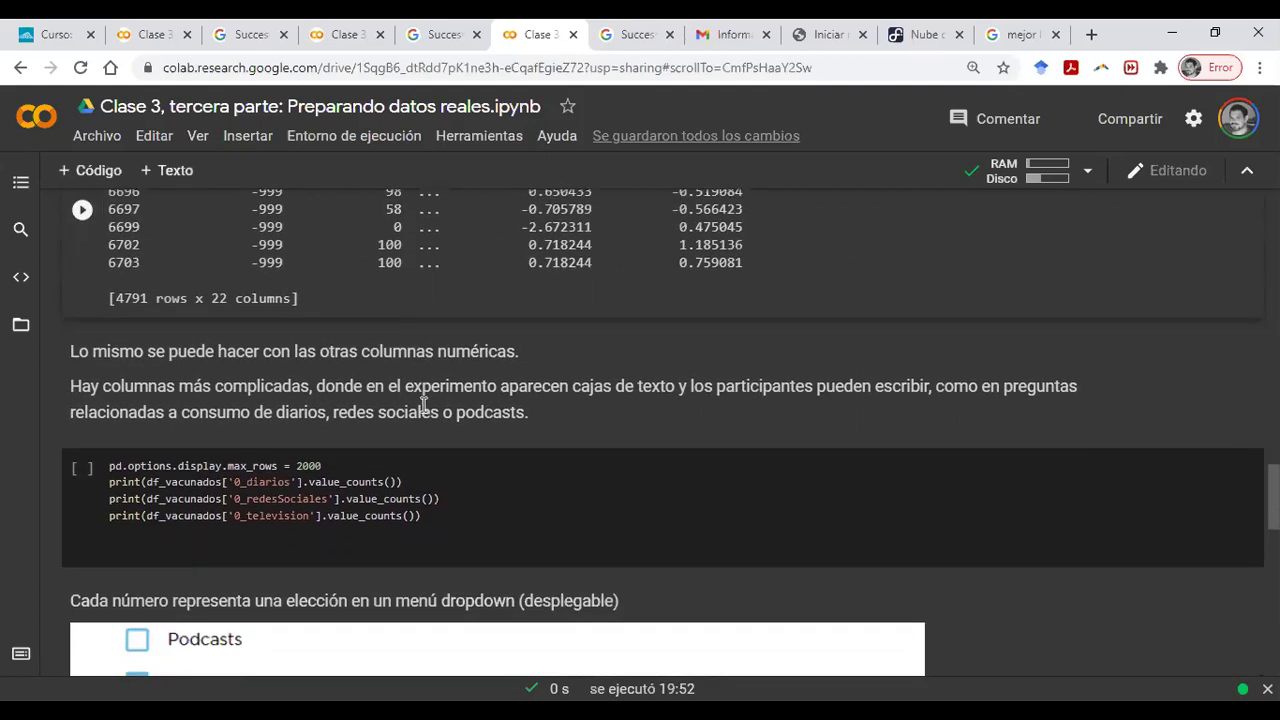
pyautogui.scroll(-1, 424, 400)
pyautogui.scroll(-1, 423, 392)
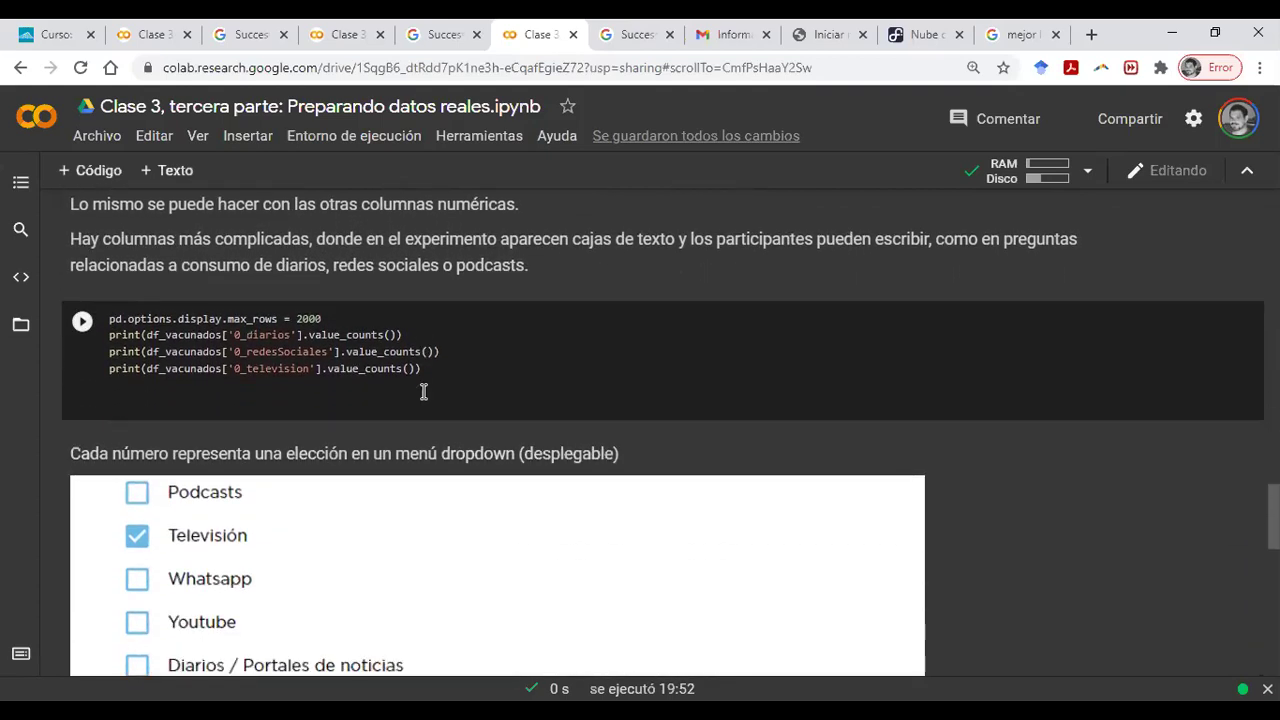
pyautogui.scroll(1, 182, 352)
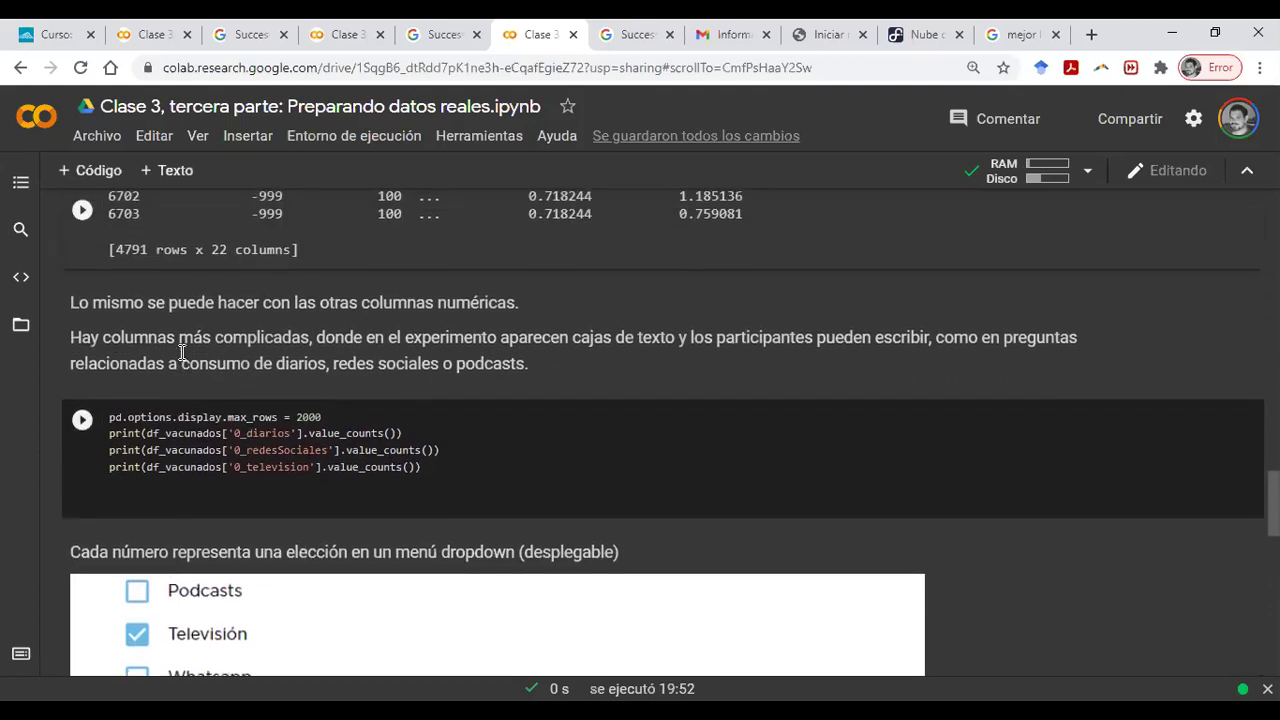
pyautogui.scroll(-1, 182, 352)
pyautogui.scroll(1, 182, 352)
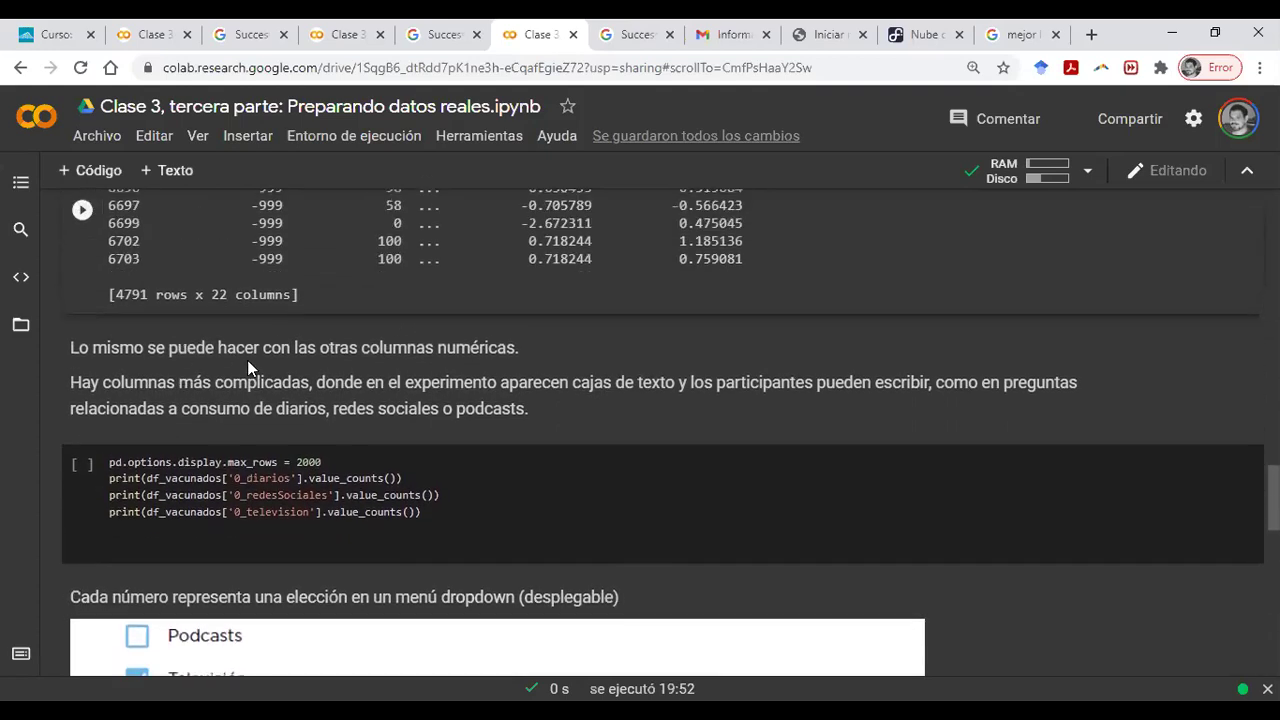
pyautogui.scroll(-1, 266, 364)
pyautogui.scroll(1, 266, 364)
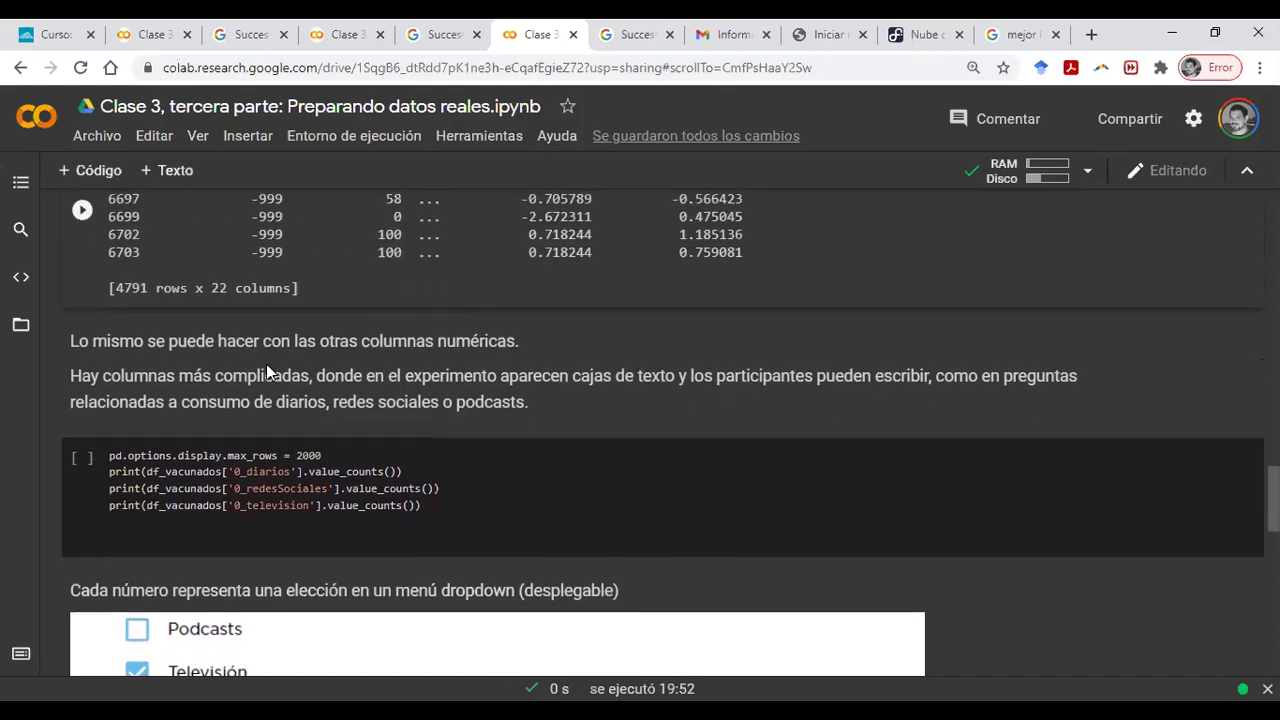
pyautogui.scroll(-1, 266, 366)
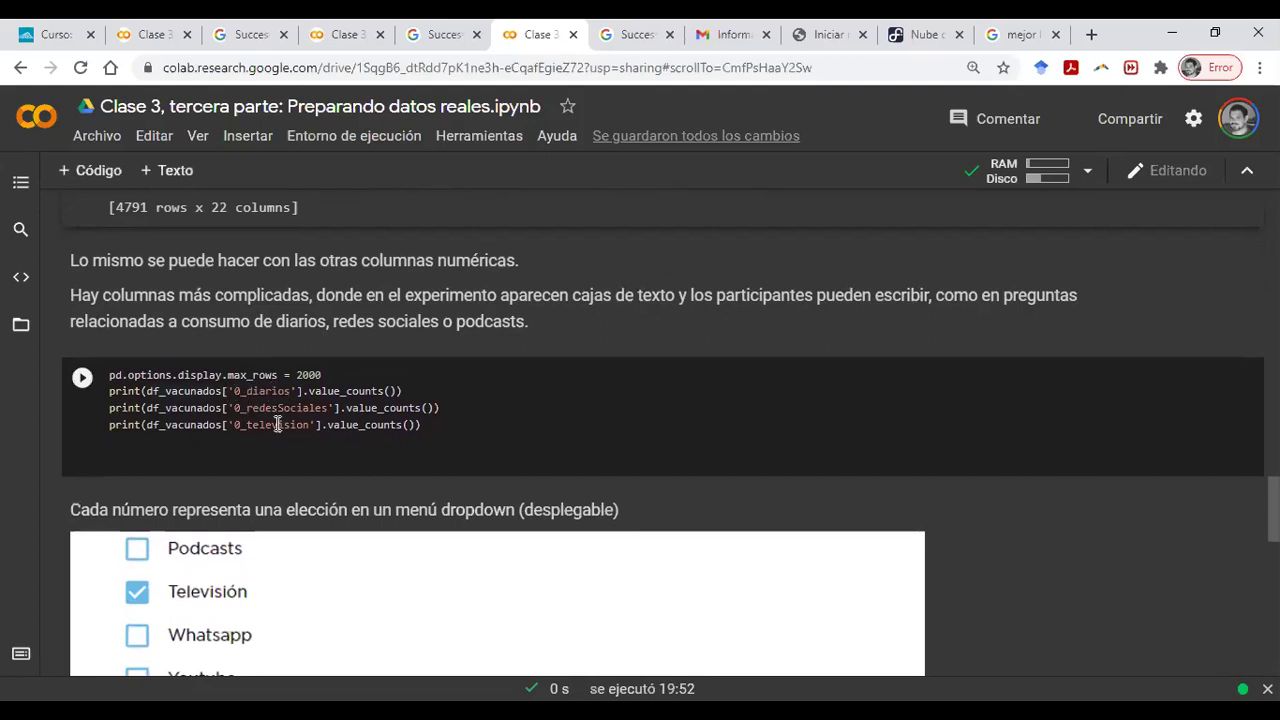
# Examine the survey image under the dropdown note, from the media checkboxes to the television channel list.
pyautogui.scroll(-5, 277, 424)
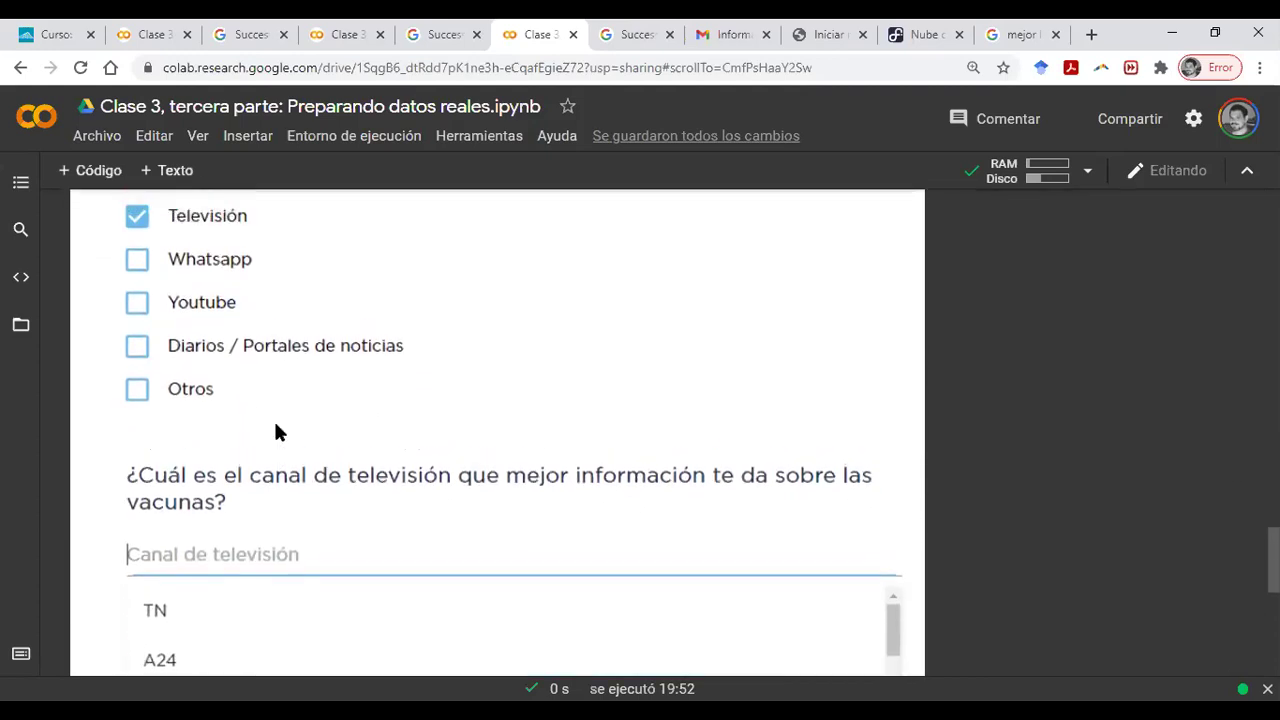
pyautogui.scroll(1, 274, 421)
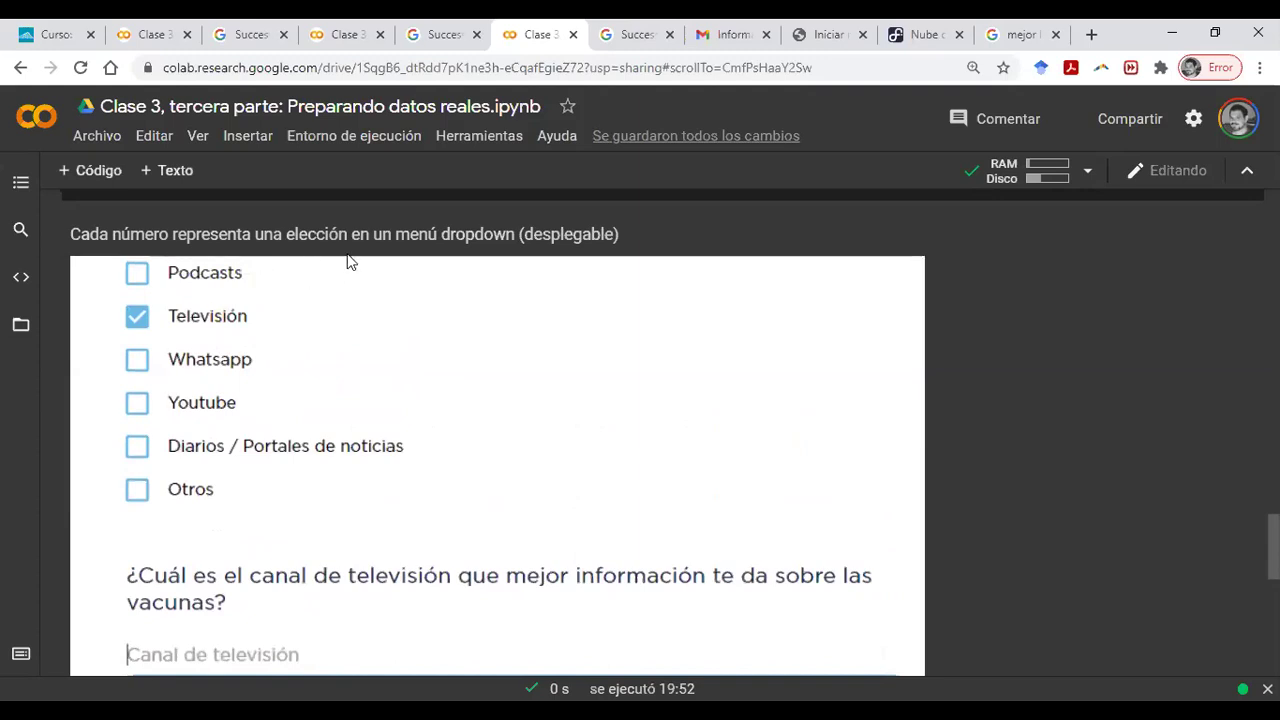
pyautogui.rightClick(269, 326)
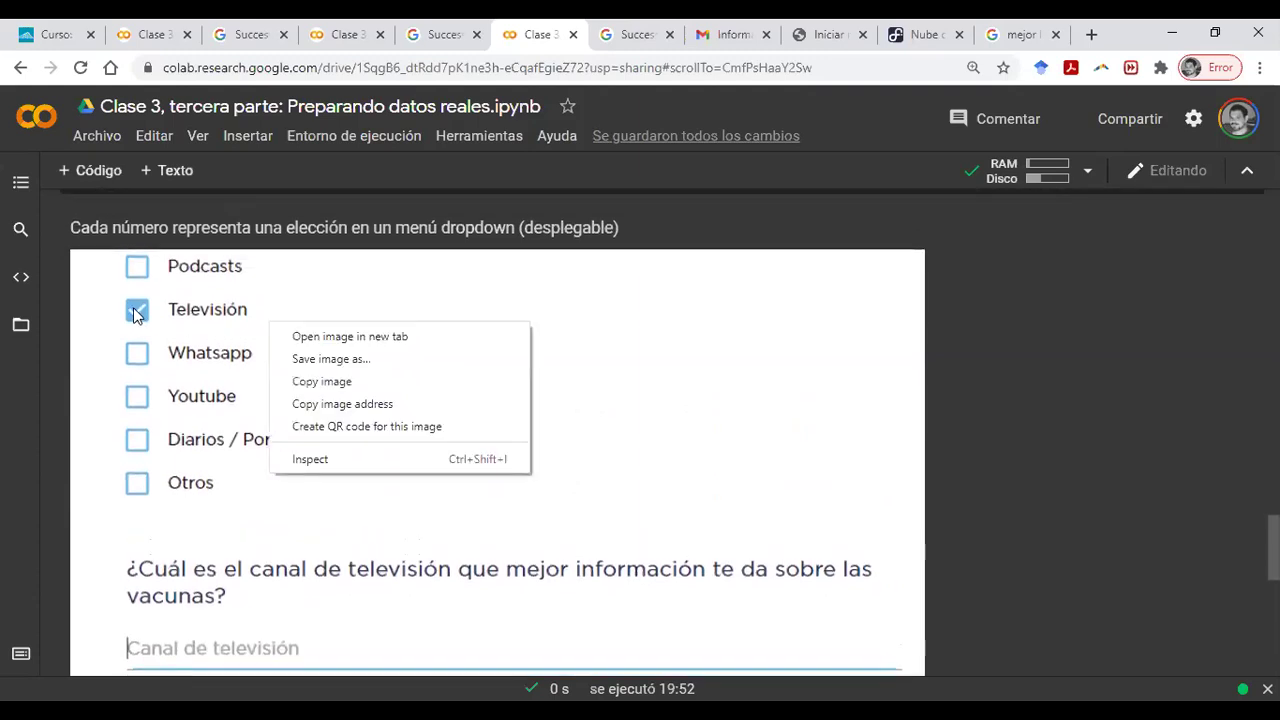
pyautogui.scroll(-2, 149, 406)
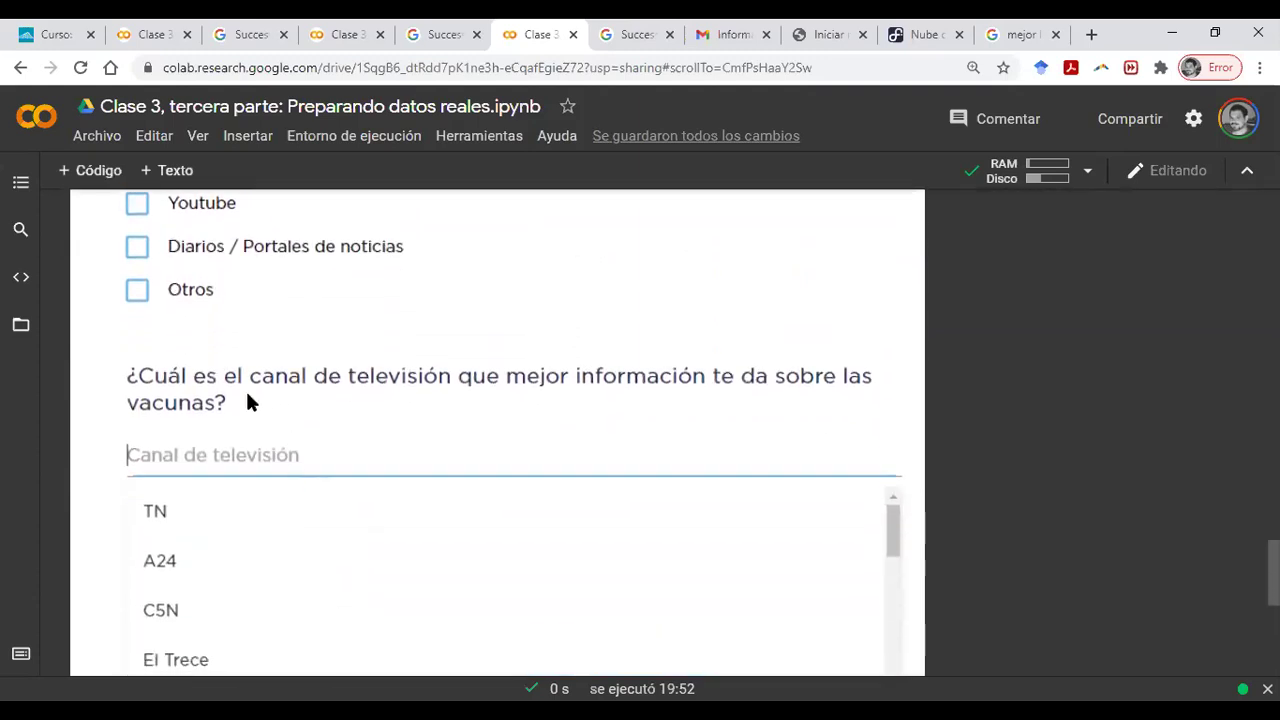
pyautogui.scroll(-1, 317, 452)
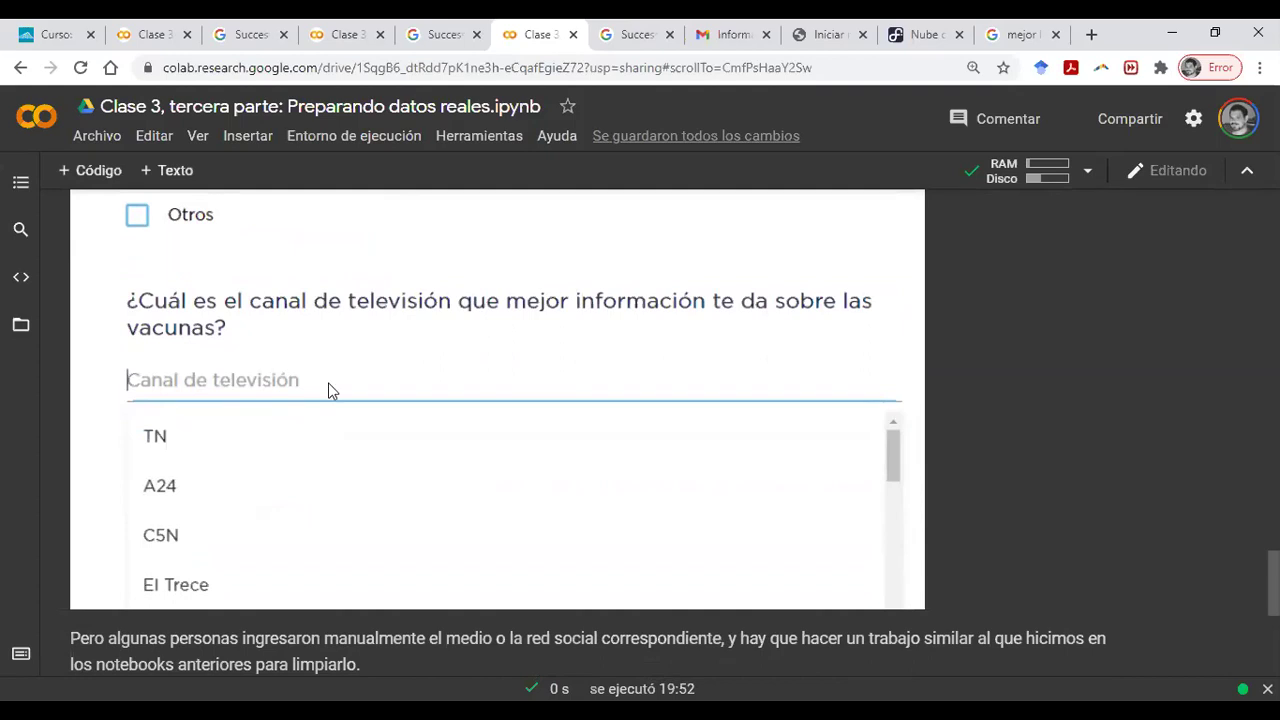
pyautogui.scroll(-1, 300, 395)
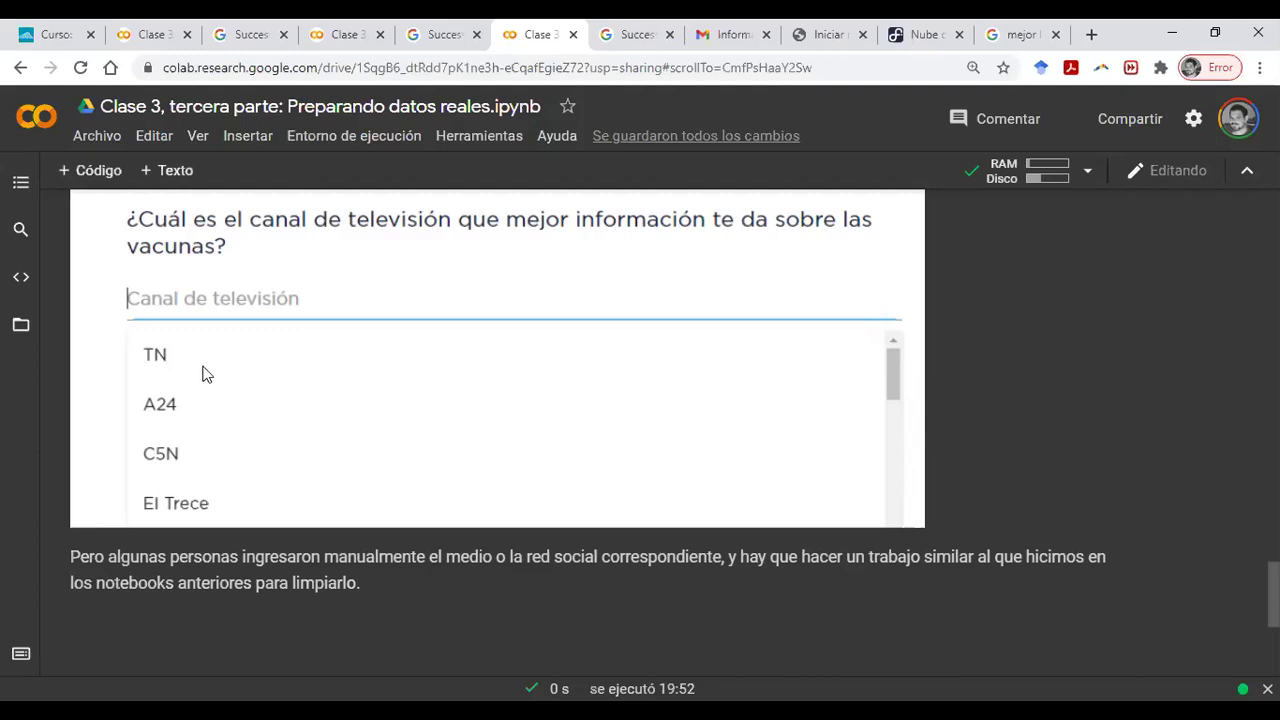
pyautogui.click(214, 305)
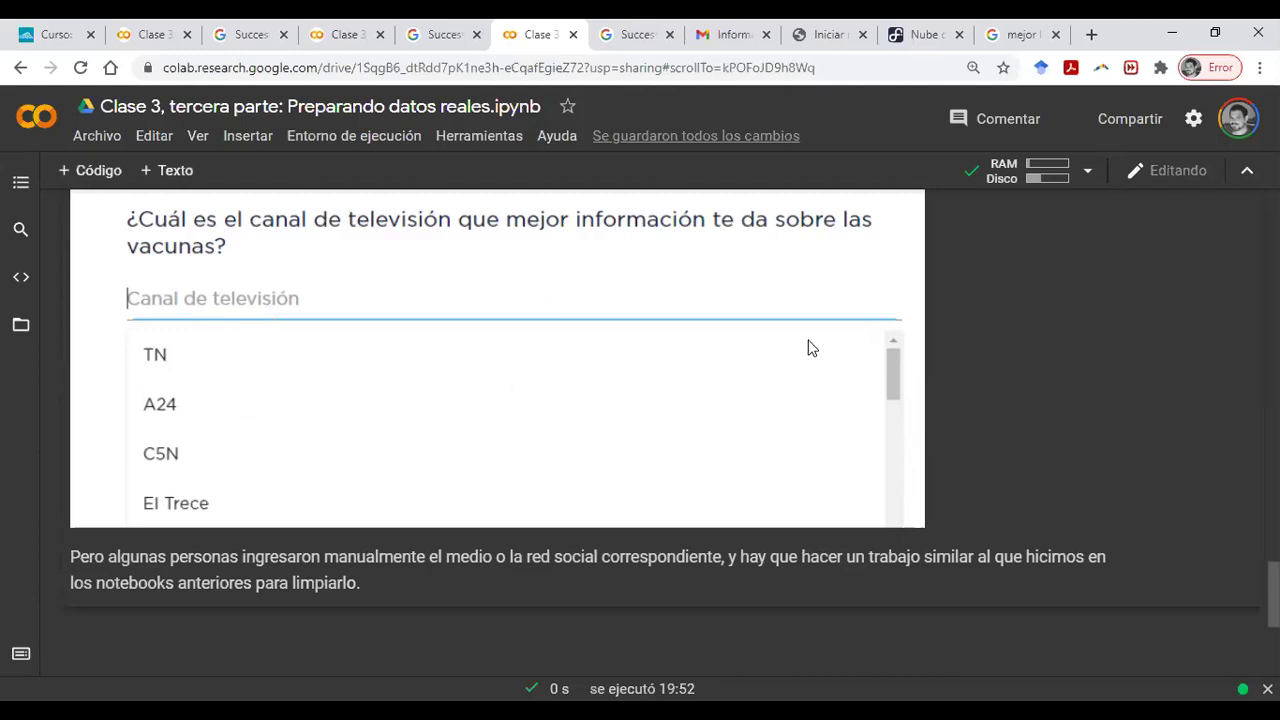
pyautogui.scroll(-1, 583, 418)
pyautogui.scroll(1, 583, 418)
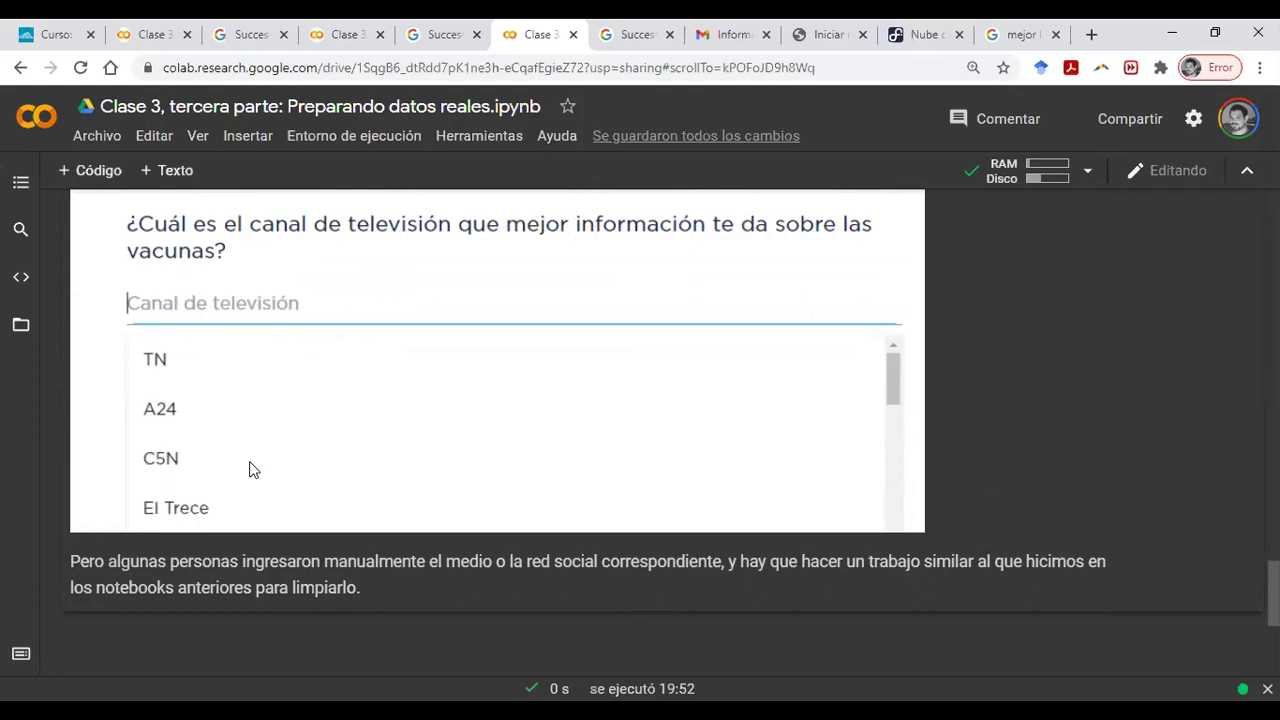
pyautogui.scroll(1, 245, 440)
pyautogui.scroll(-1, 229, 483)
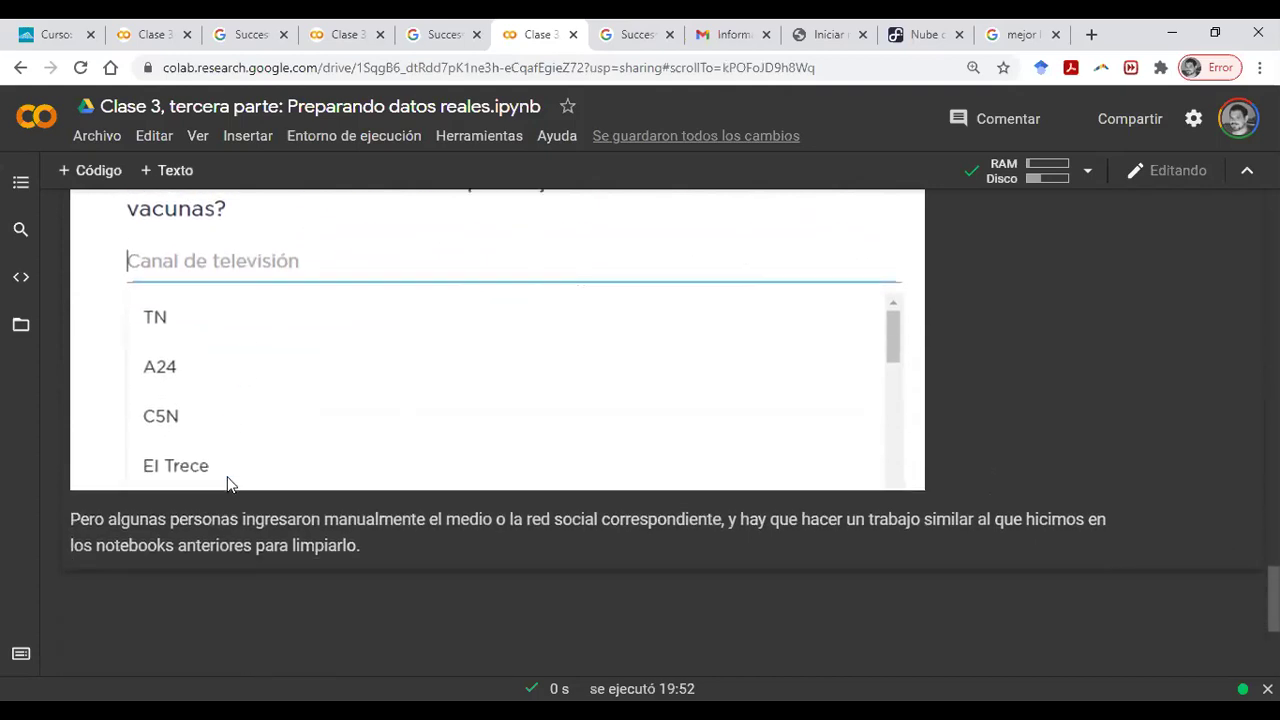
pyautogui.scroll(3, 229, 483)
pyautogui.scroll(-1, 228, 484)
pyautogui.scroll(-2, 227, 484)
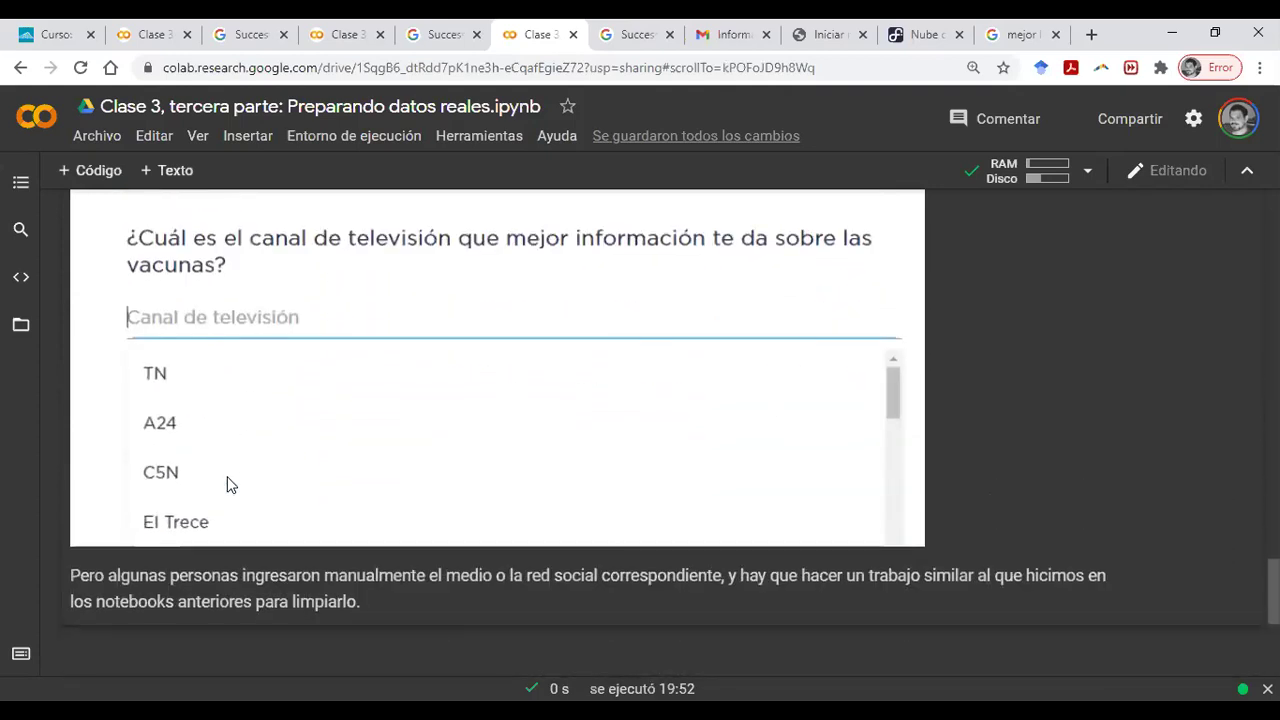
pyautogui.scroll(1, 263, 463)
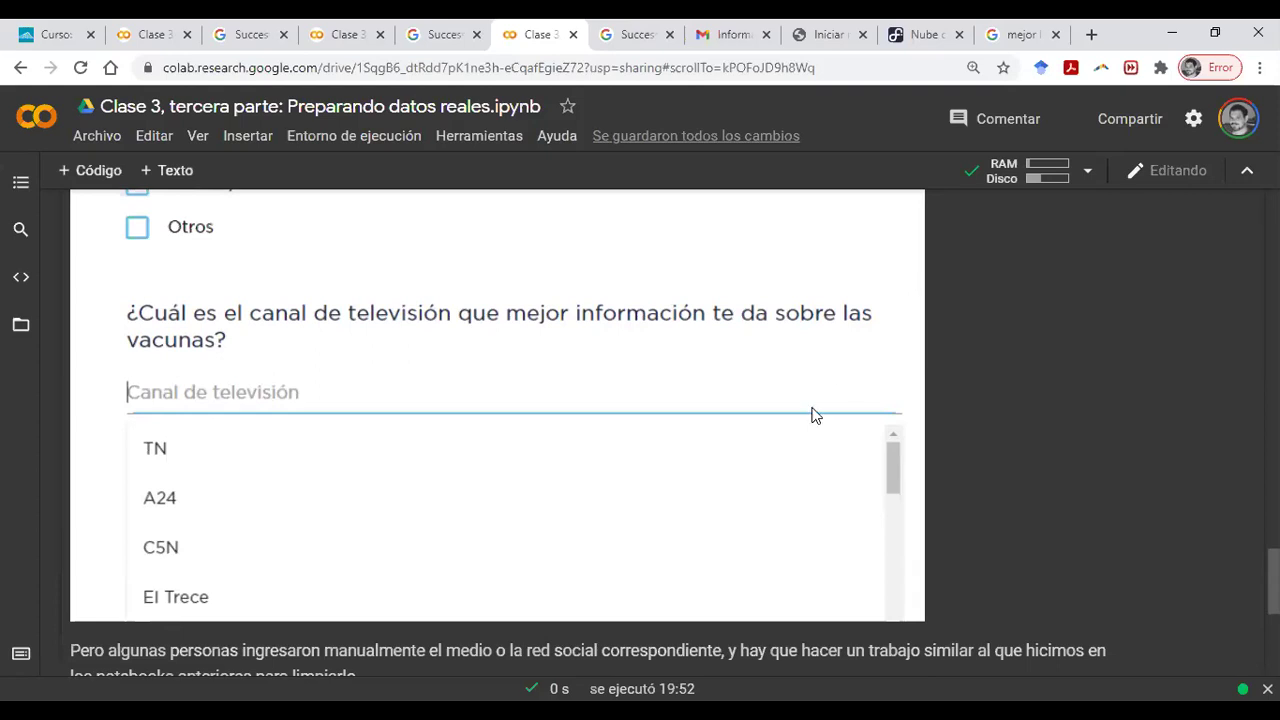
pyautogui.scroll(-1, 812, 408)
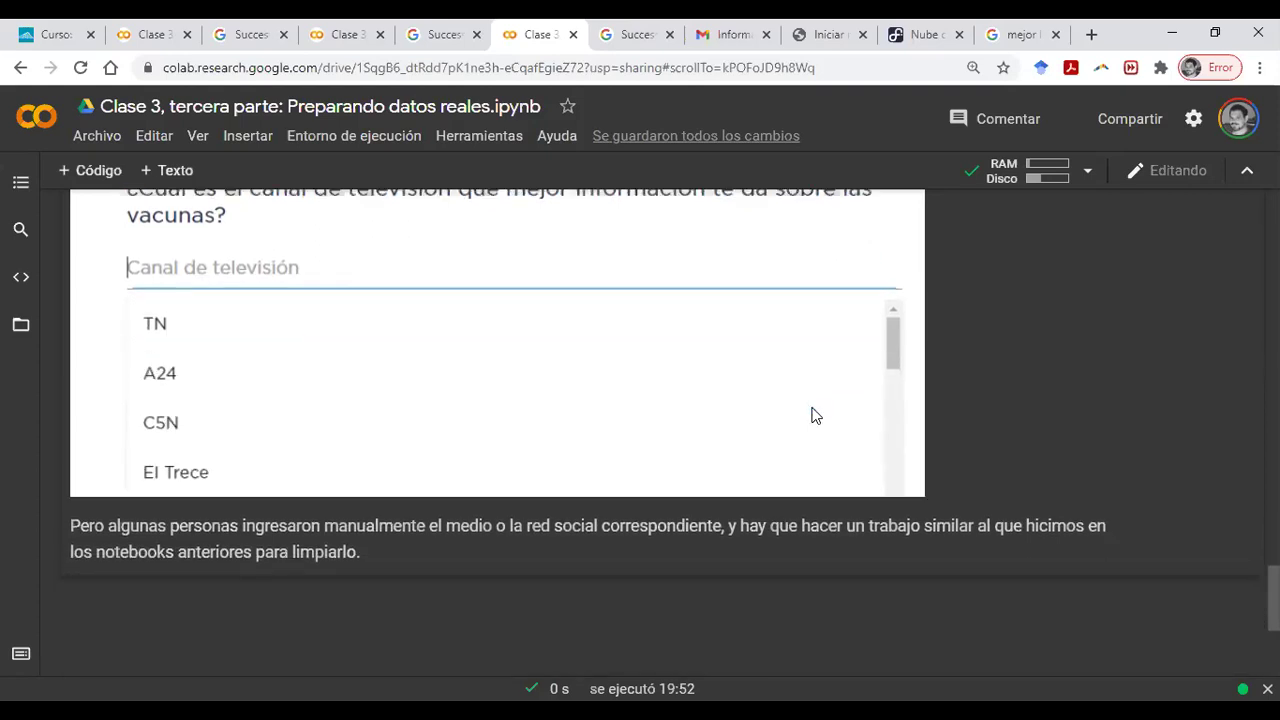
pyautogui.scroll(-2, 812, 415)
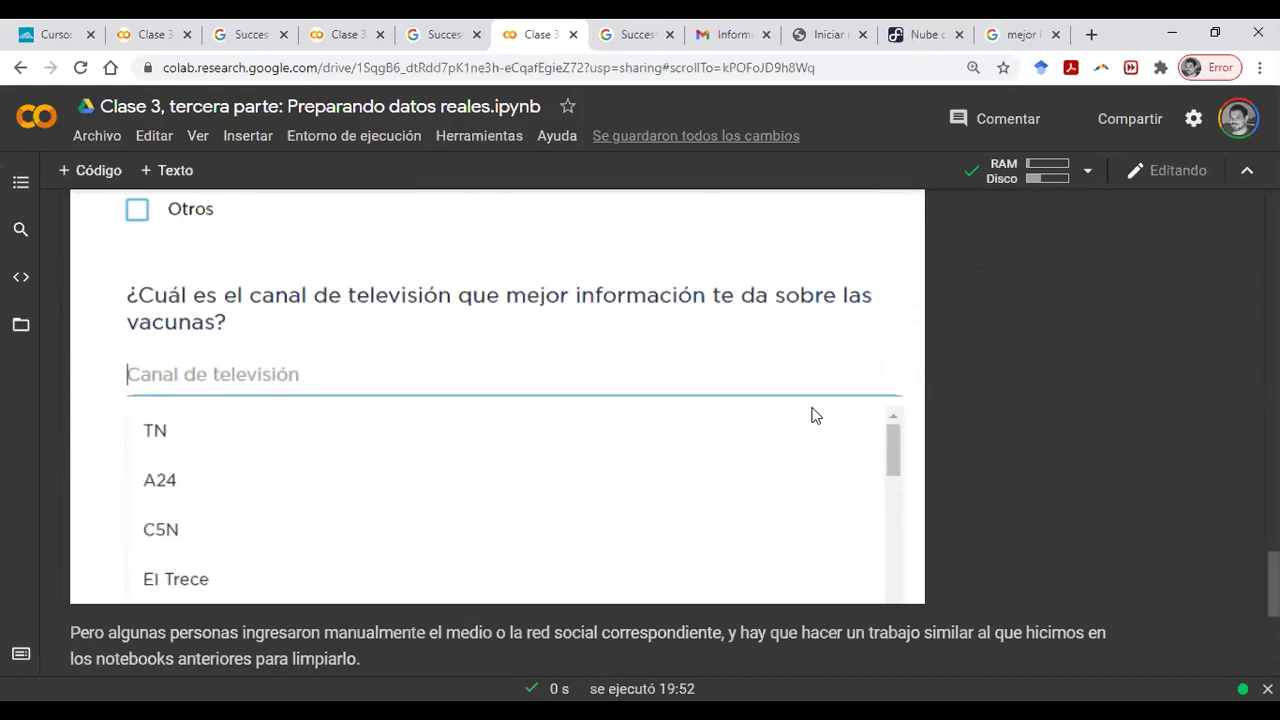
# Comment out the '0_redesSociales' and '0_television' print lines and run the cell for '0_diarios' only.
pyautogui.scroll(4, 812, 415)
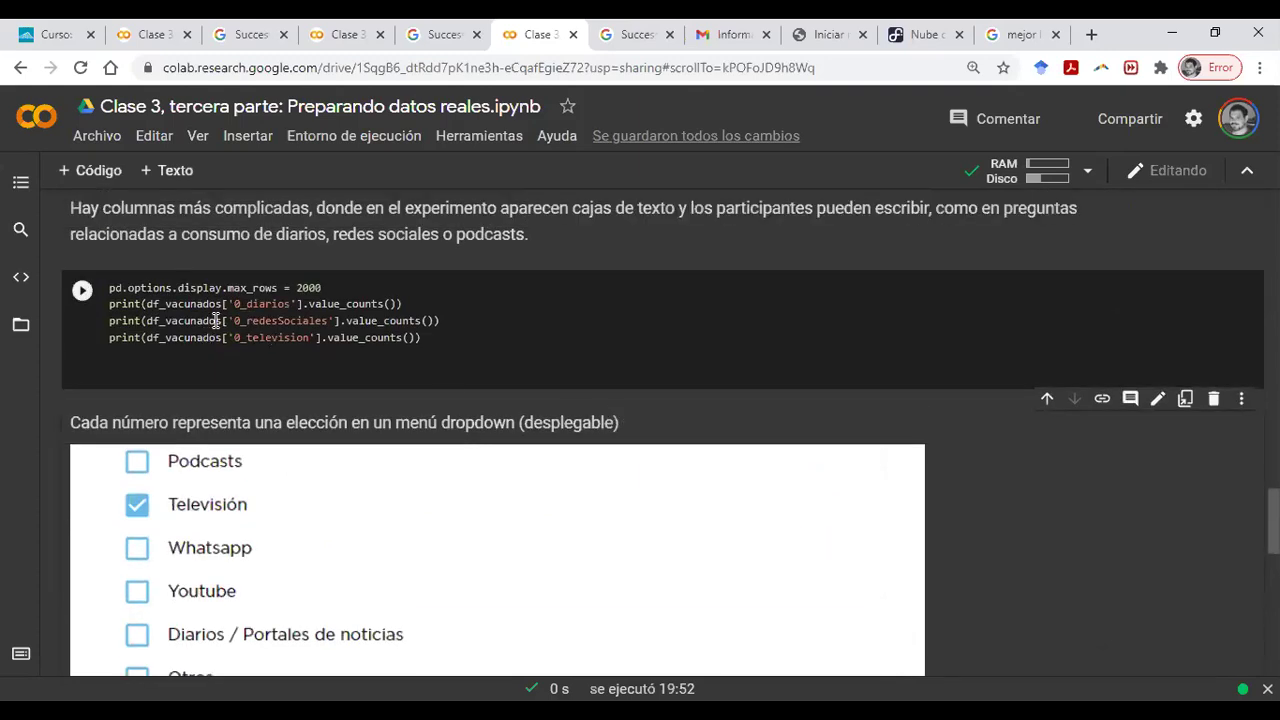
pyautogui.click(112, 320)
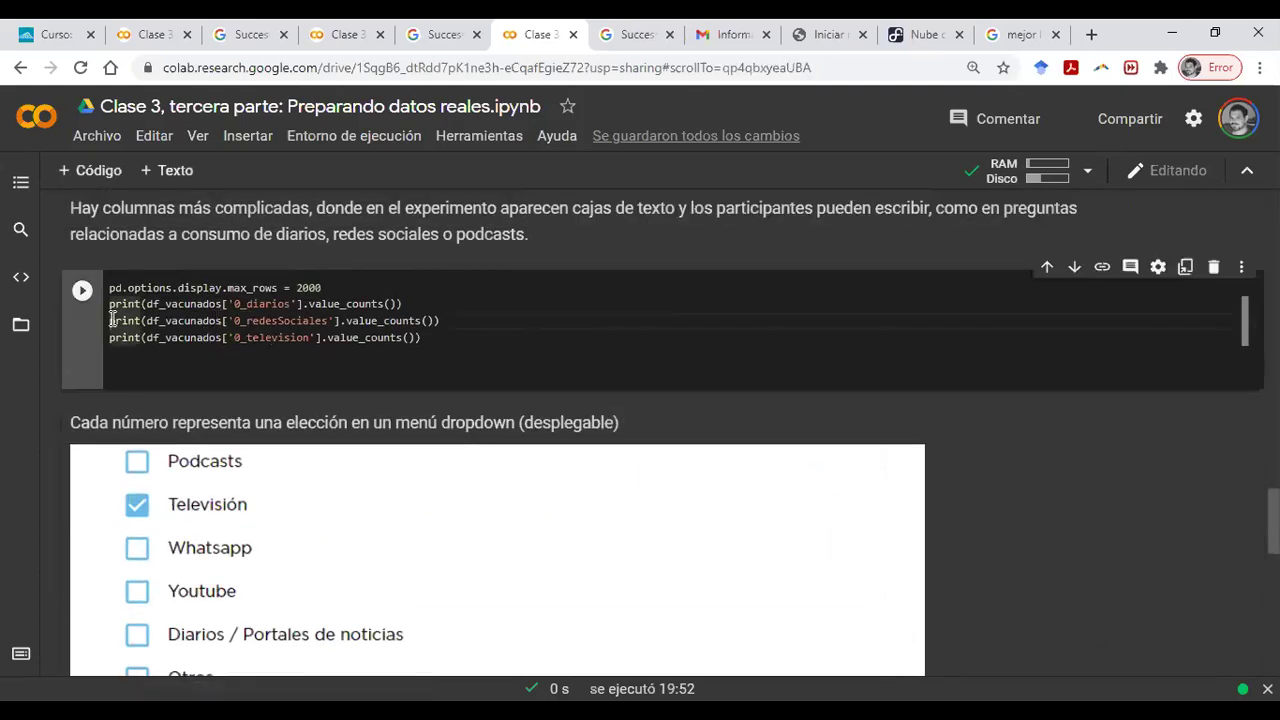
pyautogui.moveTo(112, 320); pyautogui.dragTo(232, 340)
pyautogui.hotkey('ctrl', '/')
pyautogui.click(83, 291)
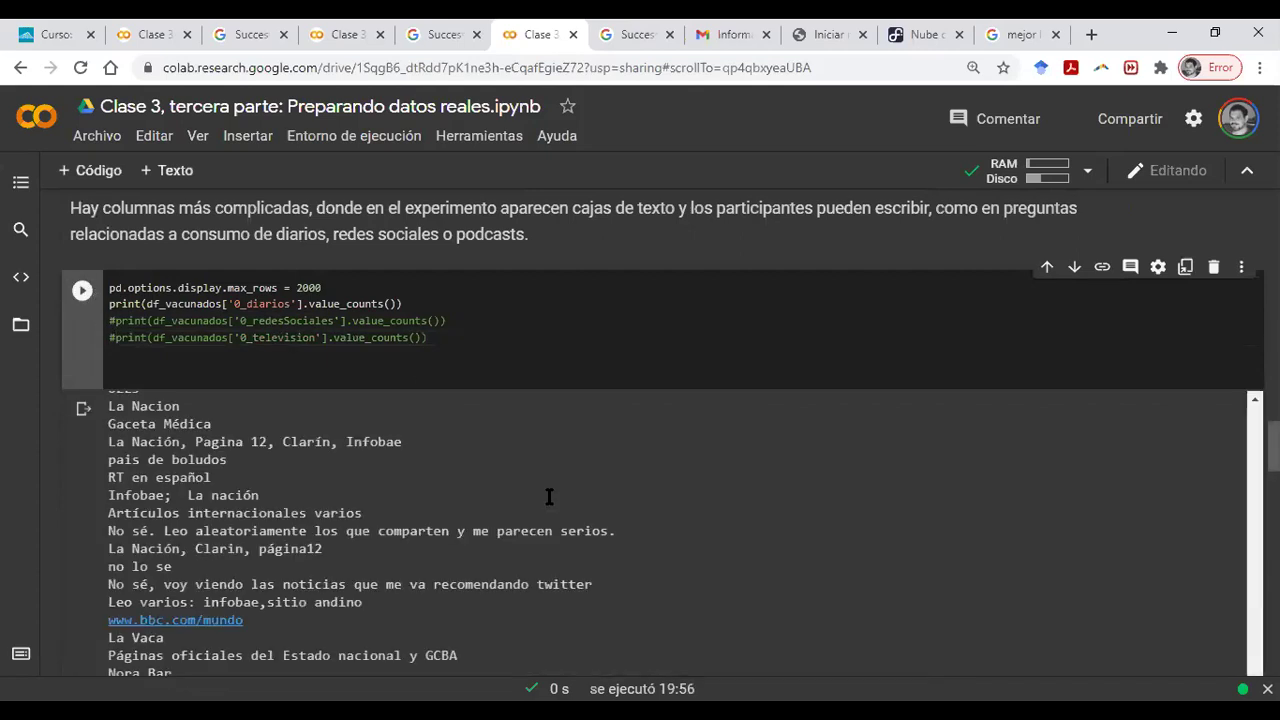
# Examine the '0_diarios' value counts output, comparing the numeric codes, the -999 entry and the manually written newspaper names.
pyautogui.scroll(-10, 322, 472)
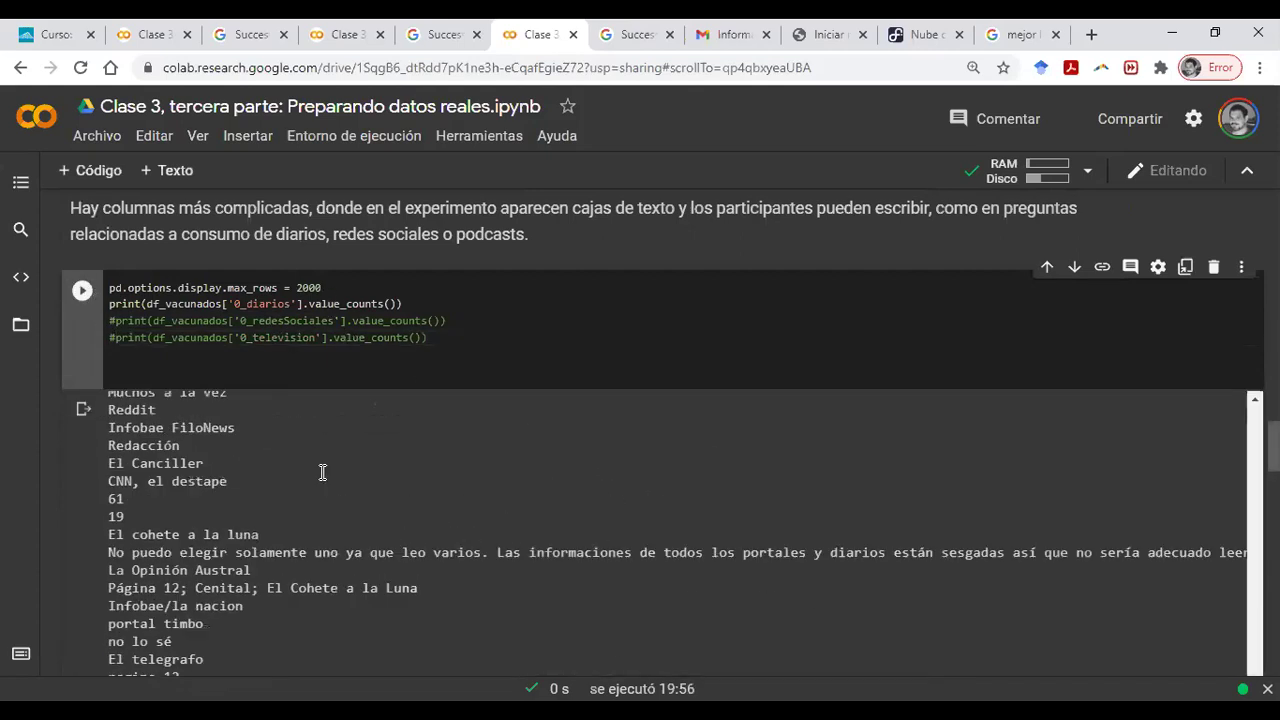
pyautogui.scroll(-10, 322, 472)
pyautogui.scroll(1, 291, 472)
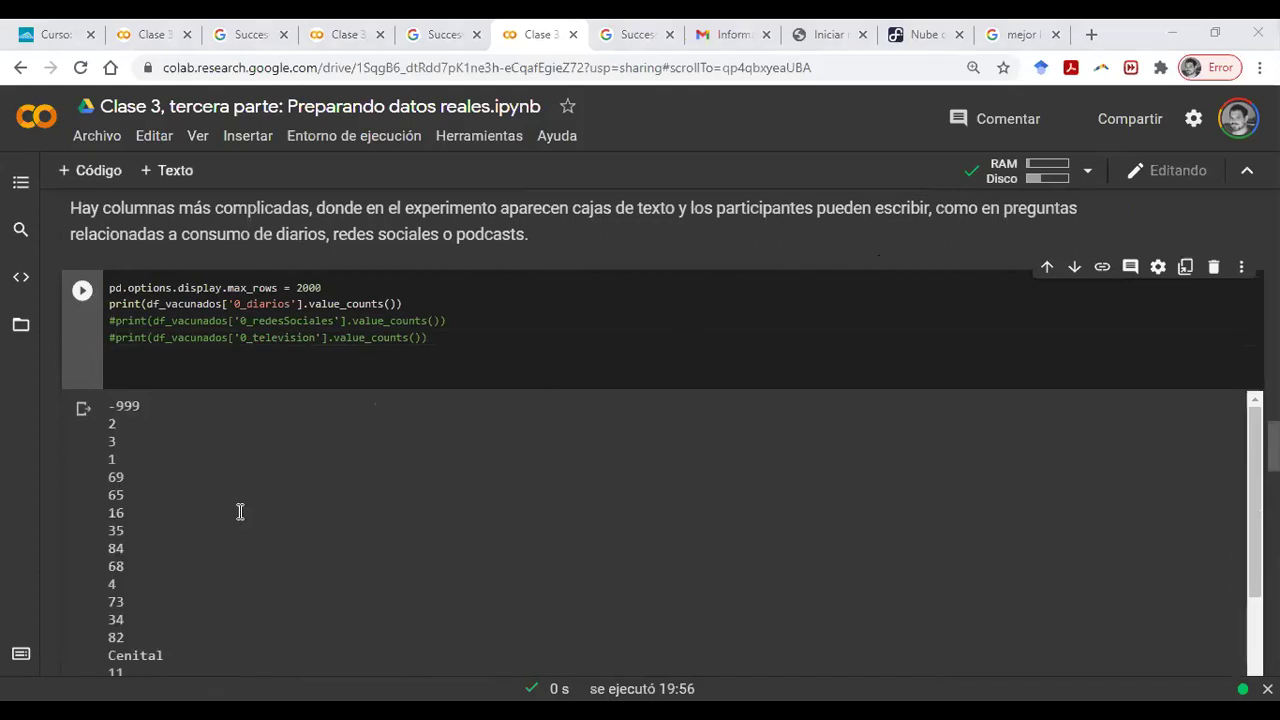
pyautogui.tripleClick(137, 406)
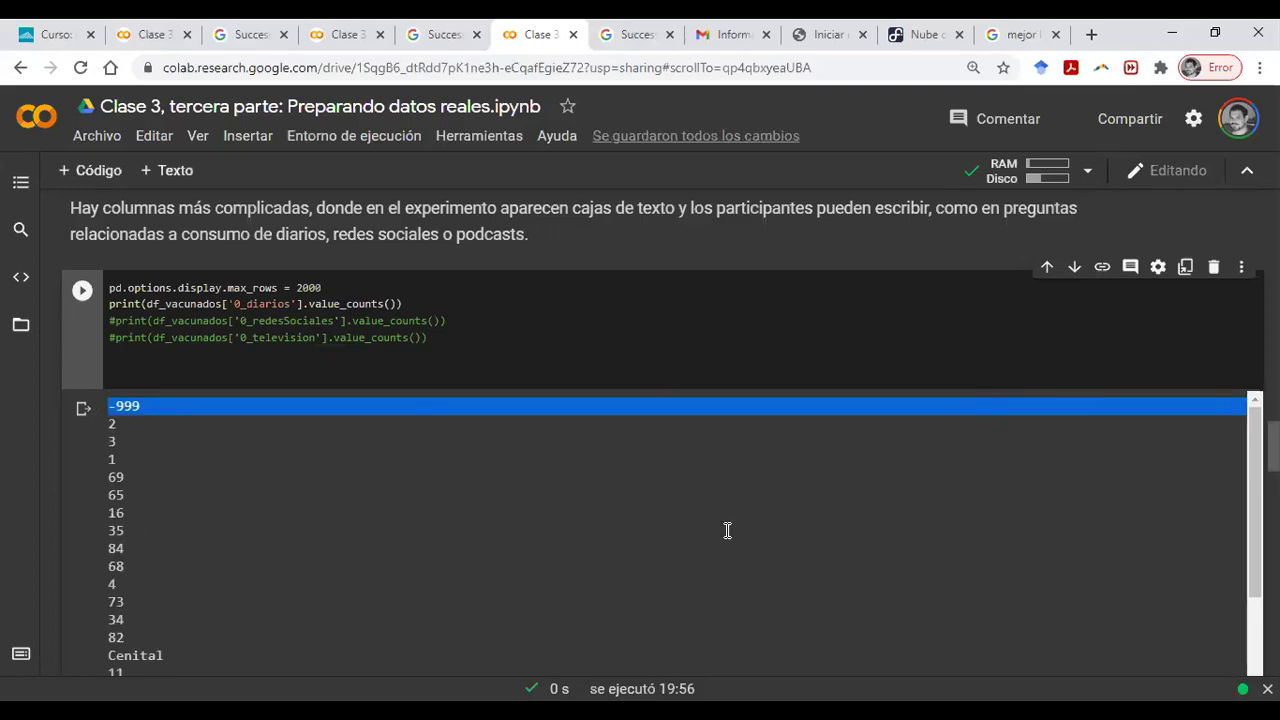
pyautogui.scroll(-4, 727, 530)
pyautogui.scroll(3, 727, 530)
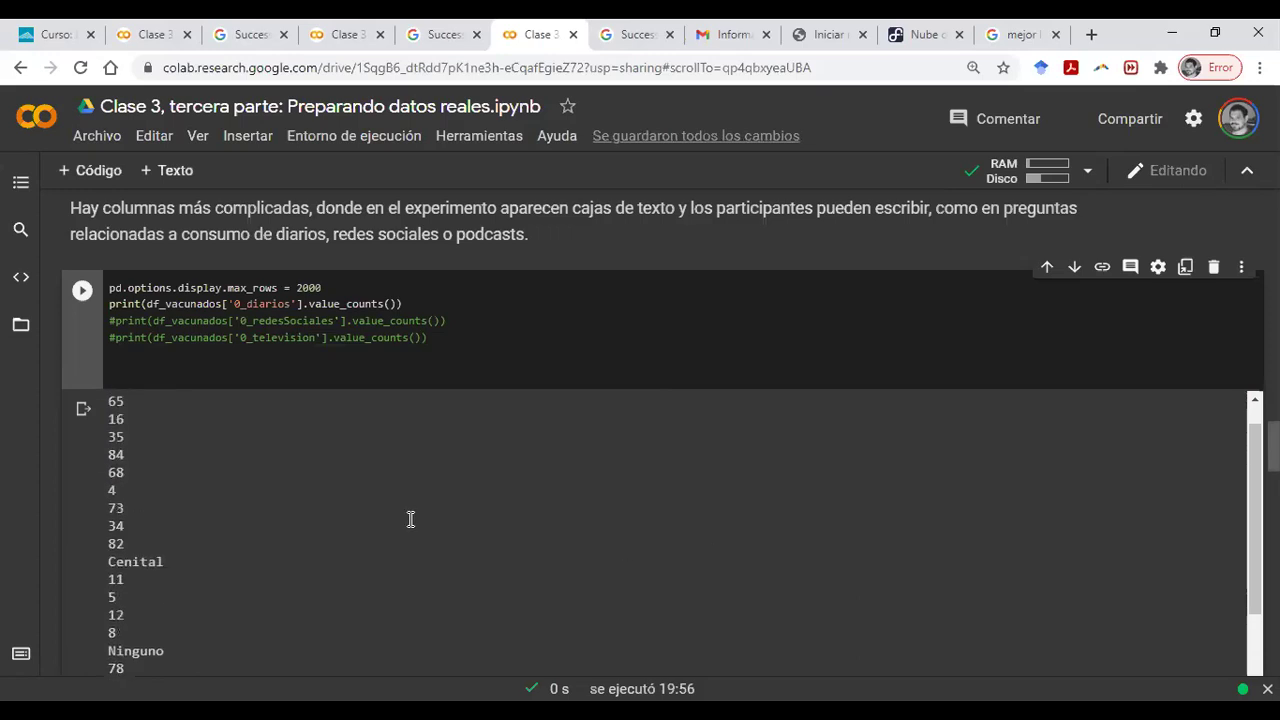
pyautogui.scroll(1, 204, 493)
pyautogui.moveTo(204, 493); pyautogui.dragTo(129, 572)
pyautogui.click(143, 583)
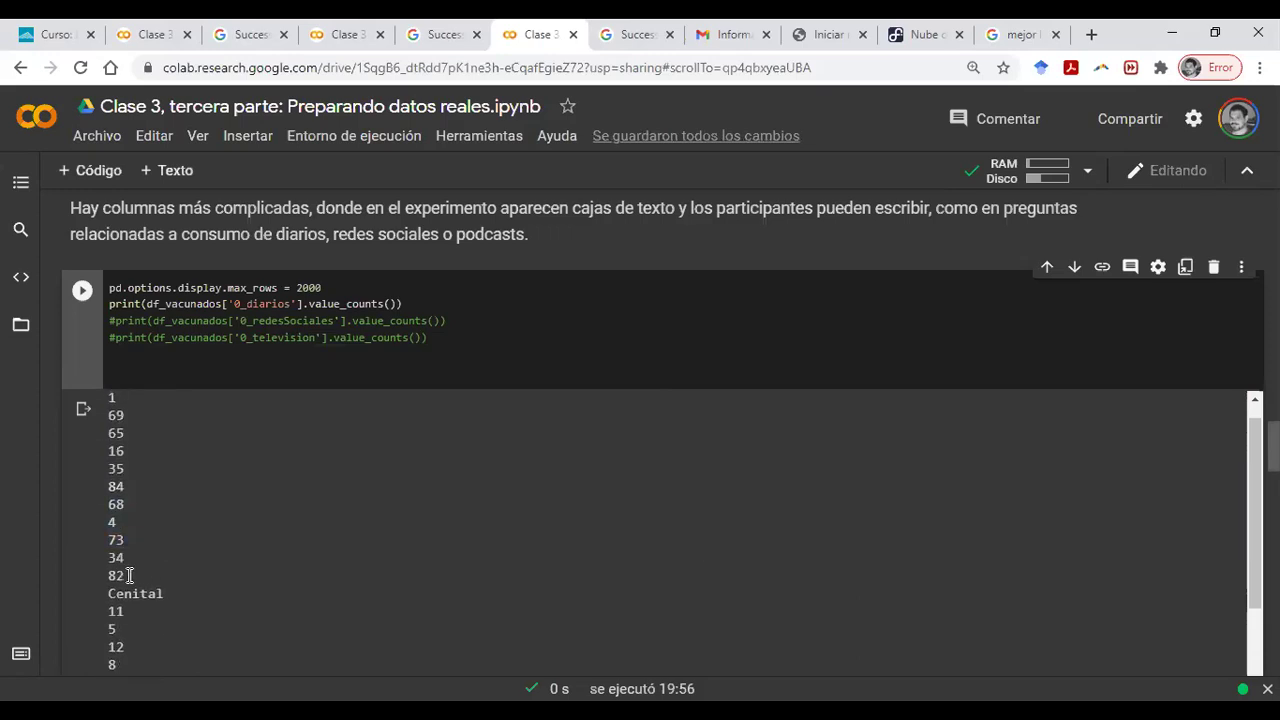
pyautogui.scroll(1, 178, 497)
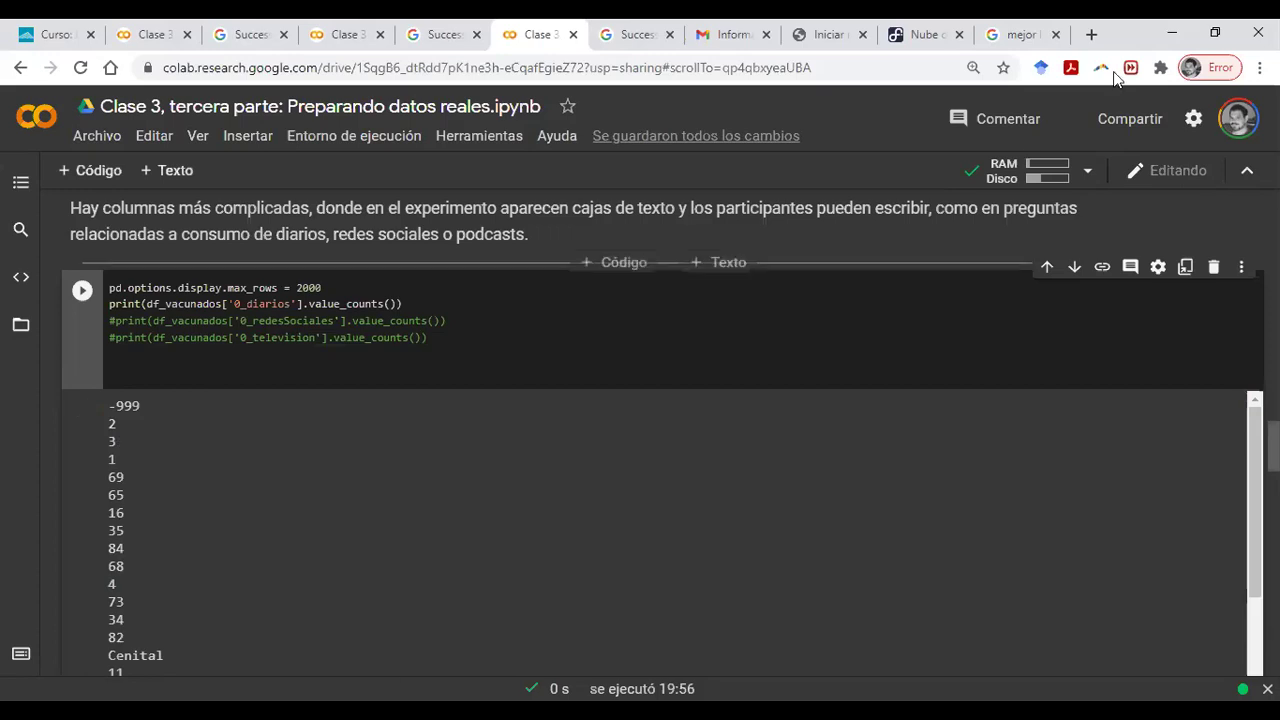
# Switch to the Laboratorio de Datos course page and open the "Diccionario dataset vacunas" link.
pyautogui.click(55, 34)
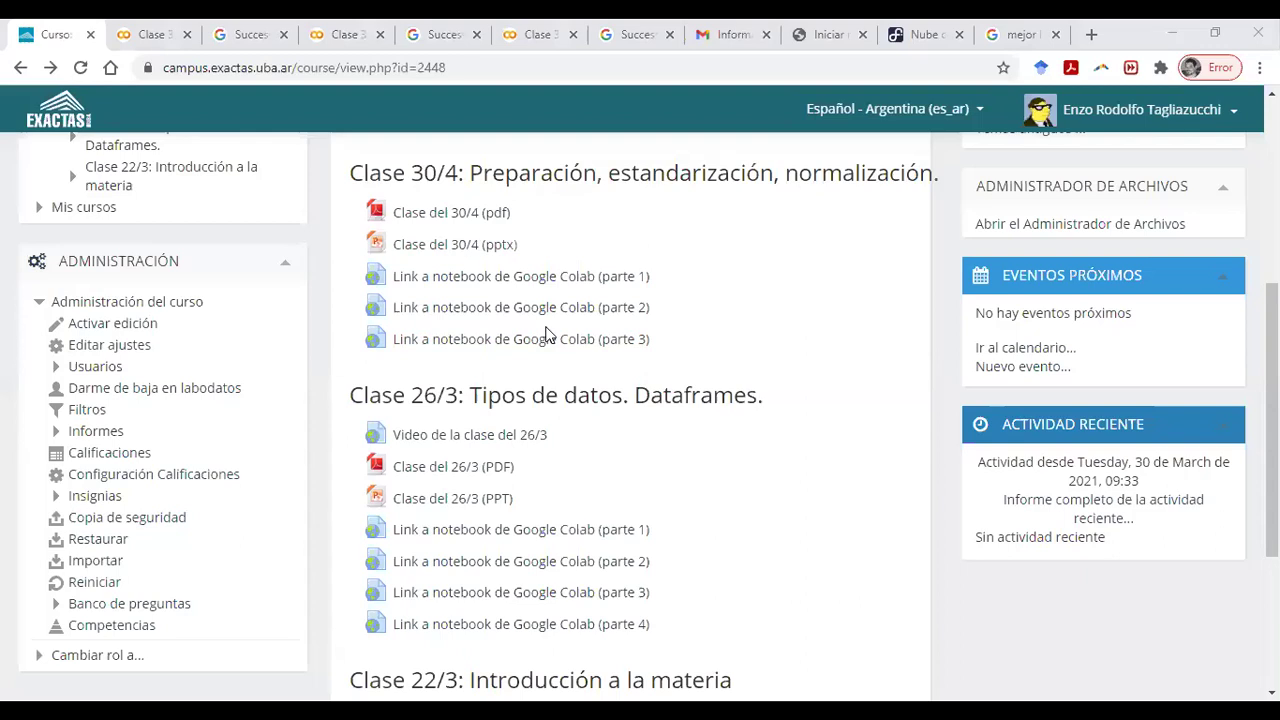
pyautogui.scroll(5, 740, 226)
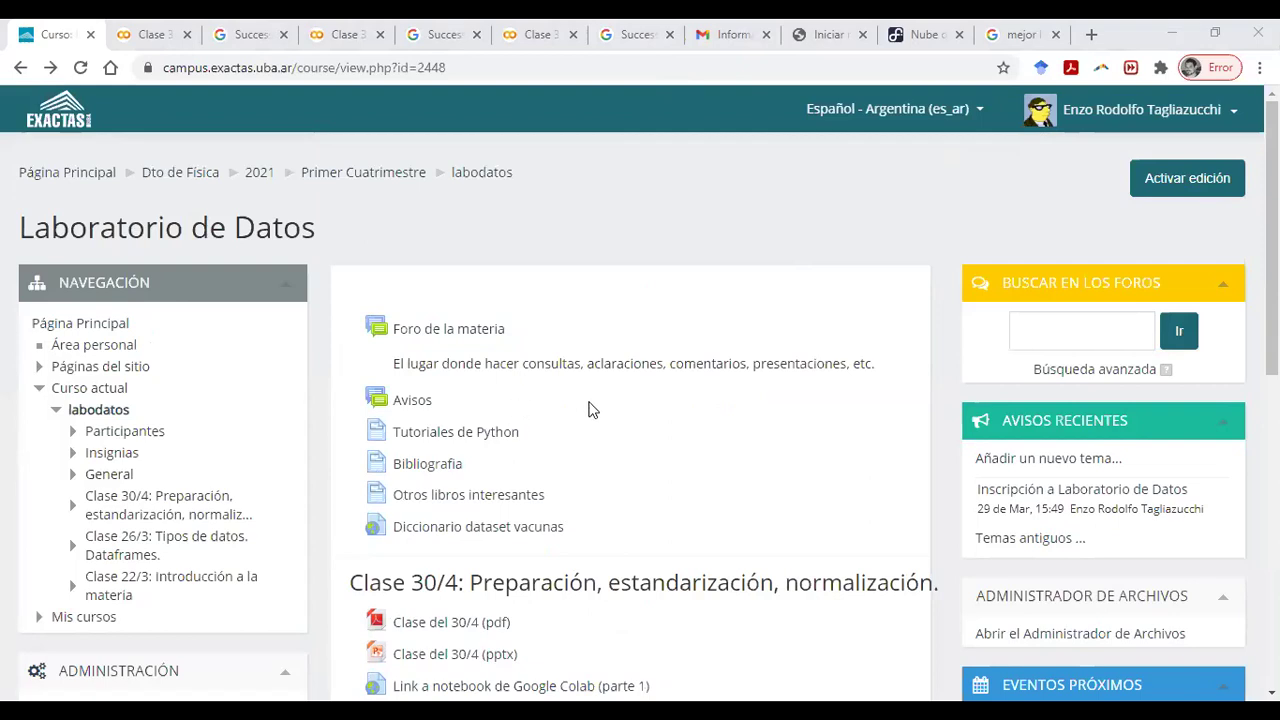
pyautogui.click(507, 537)
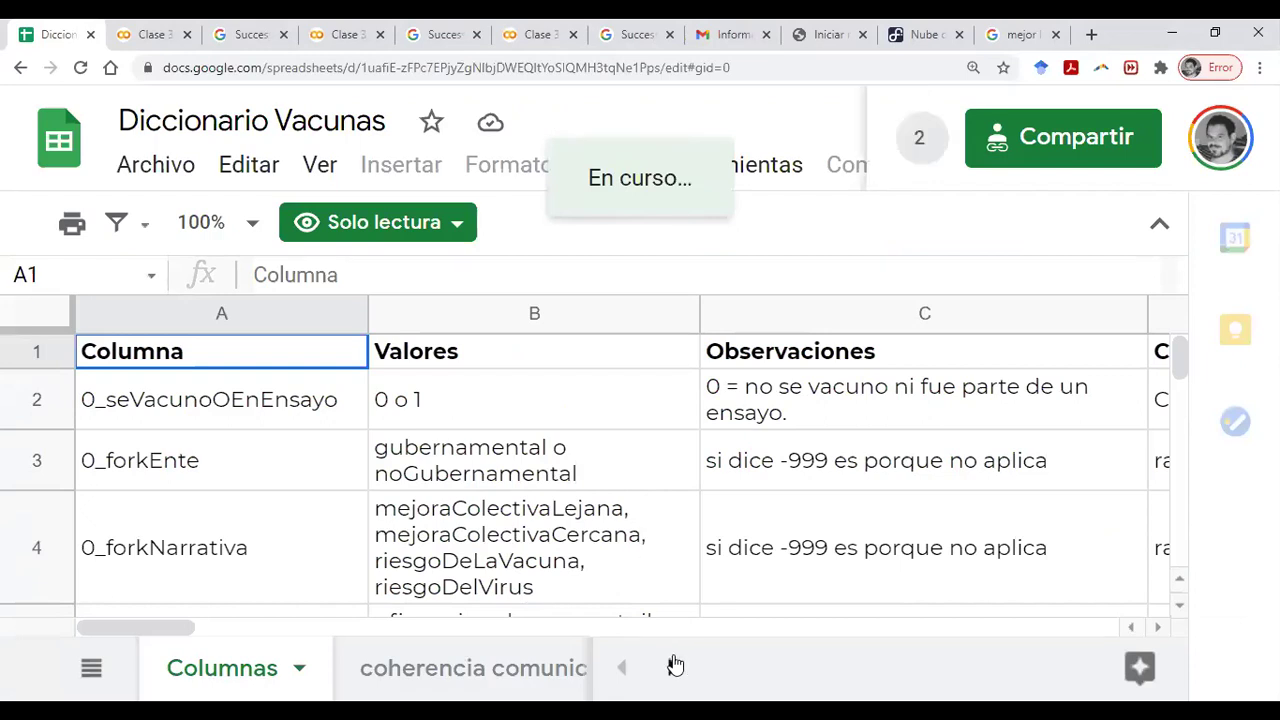
# Open the Diarios sheet of the Diccionario Vacunas spreadsheet.
pyautogui.click(672, 667)
pyautogui.click(674, 667)
pyautogui.click(674, 667)
pyautogui.click(674, 667)
pyautogui.click(674, 667)
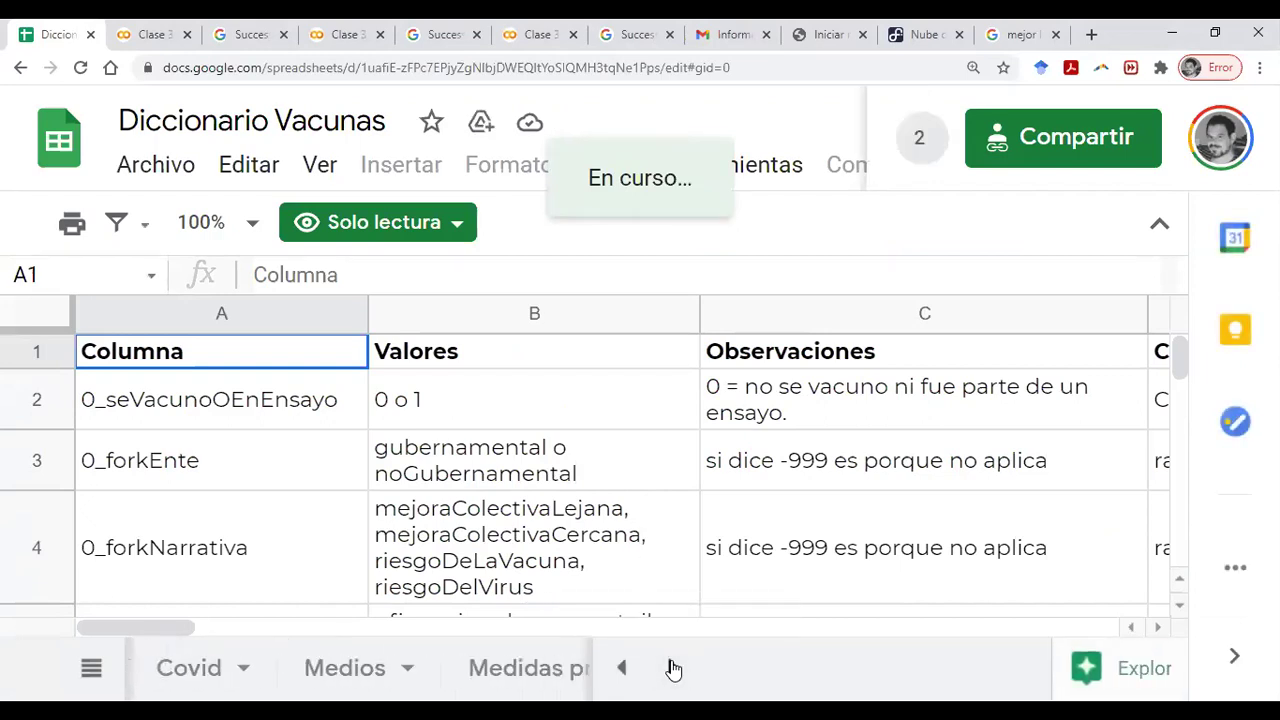
pyautogui.click(620, 670)
pyautogui.click(478, 672)
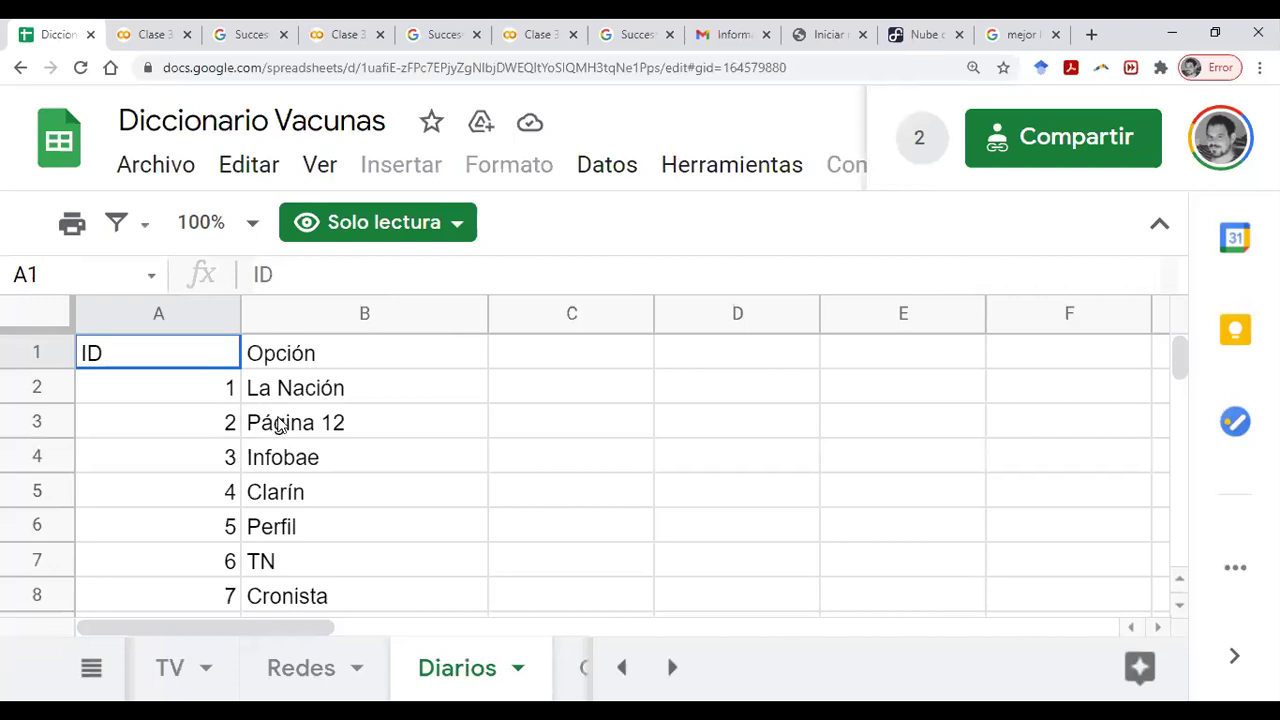
# Look through the newspaper ID list to its end and select the CNN entry.
pyautogui.scroll(-17, 276, 505)
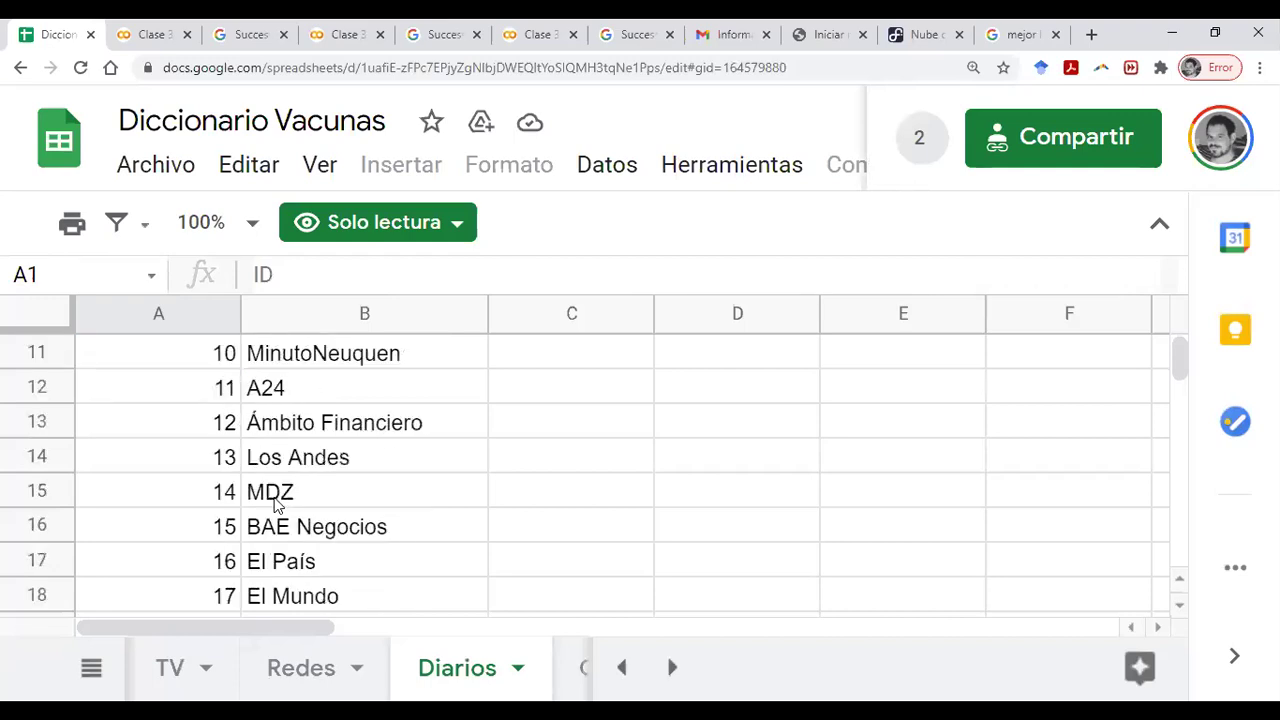
pyautogui.scroll(-11, 276, 500)
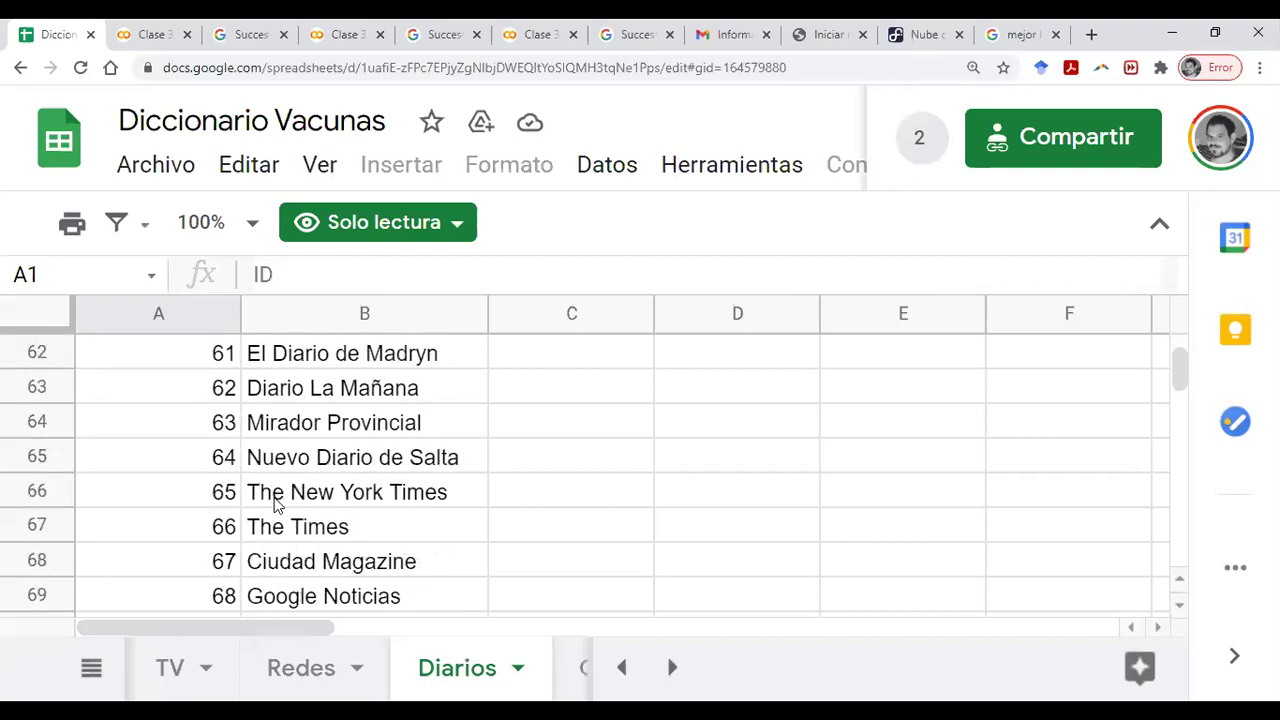
pyautogui.scroll(2, 284, 495)
pyautogui.click(288, 496)
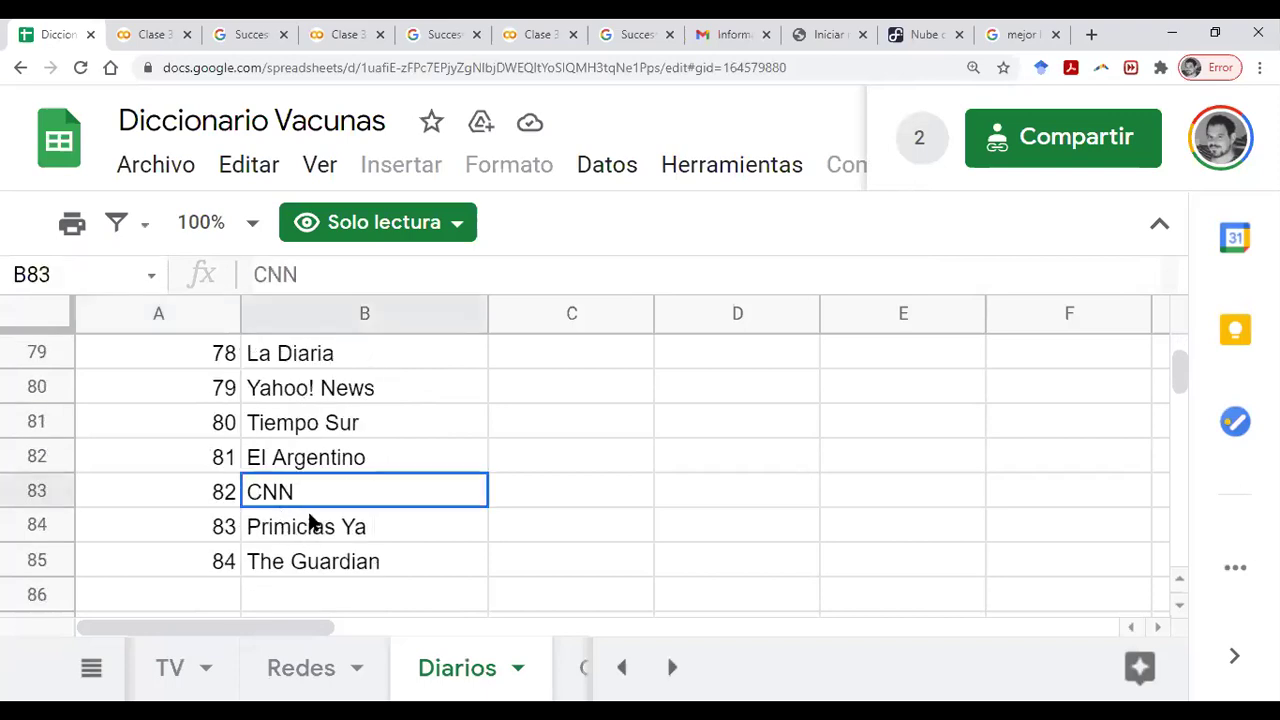
# Switch back to the Colab notebook and examine the 'Cenital' and 'Ninguno' entries and their counts in the '0_diarios' output.
pyautogui.click(528, 34)
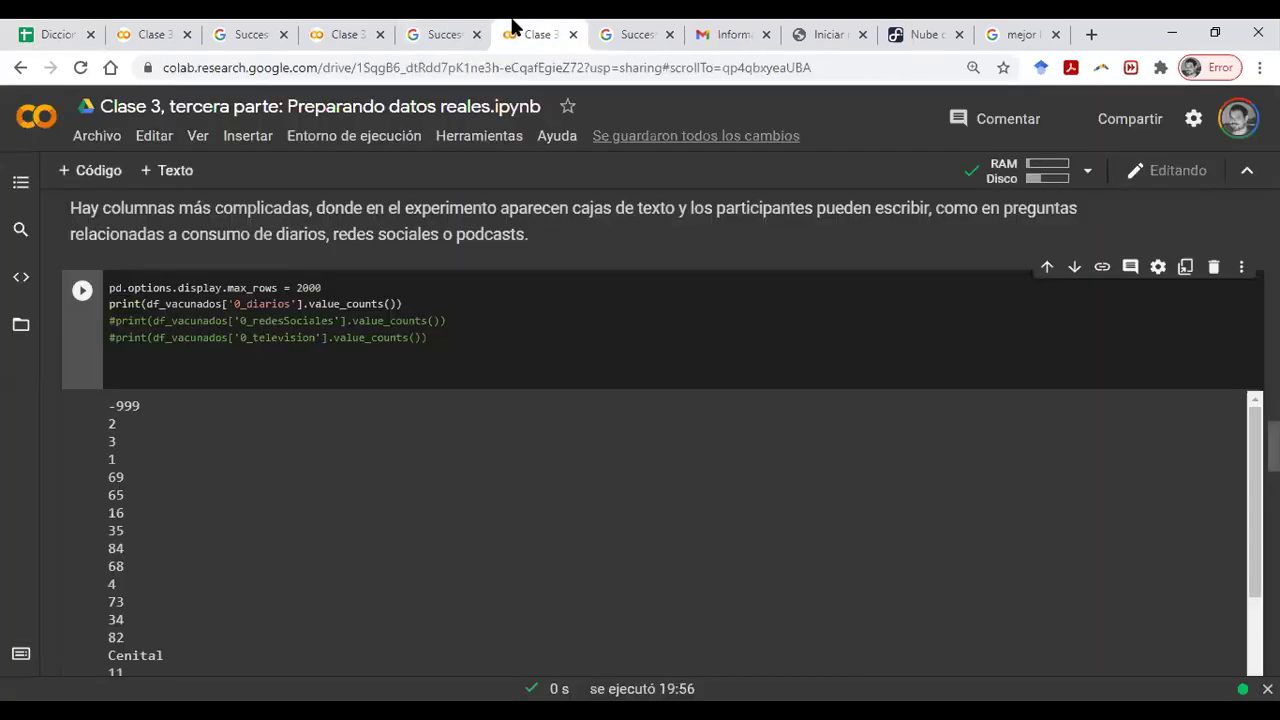
pyautogui.scroll(-3, 366, 515)
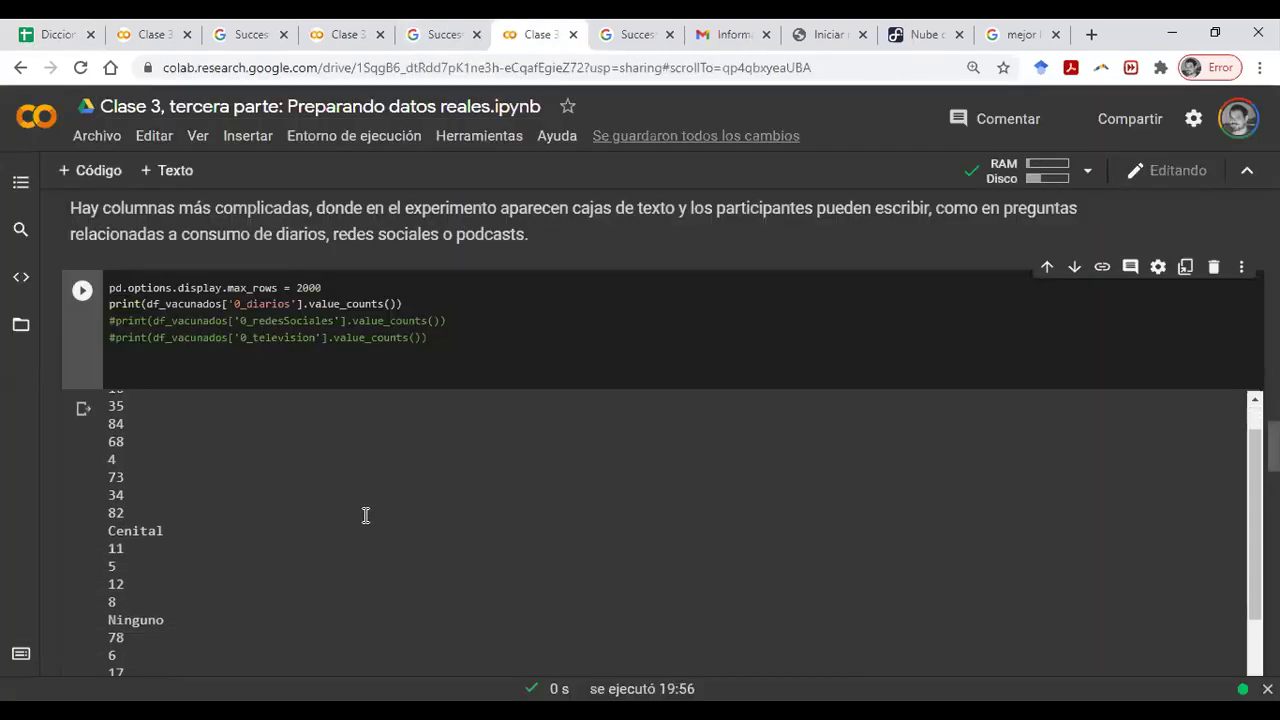
pyautogui.scroll(-1, 366, 515)
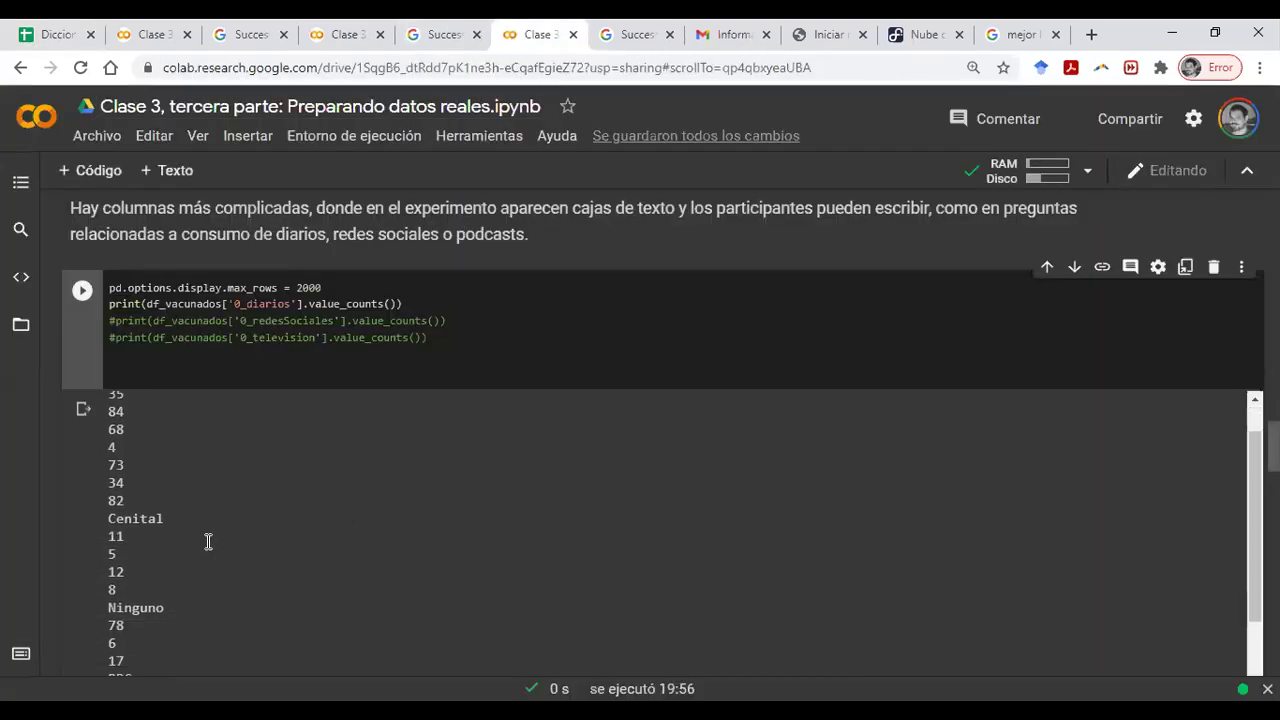
pyautogui.tripleClick(148, 515)
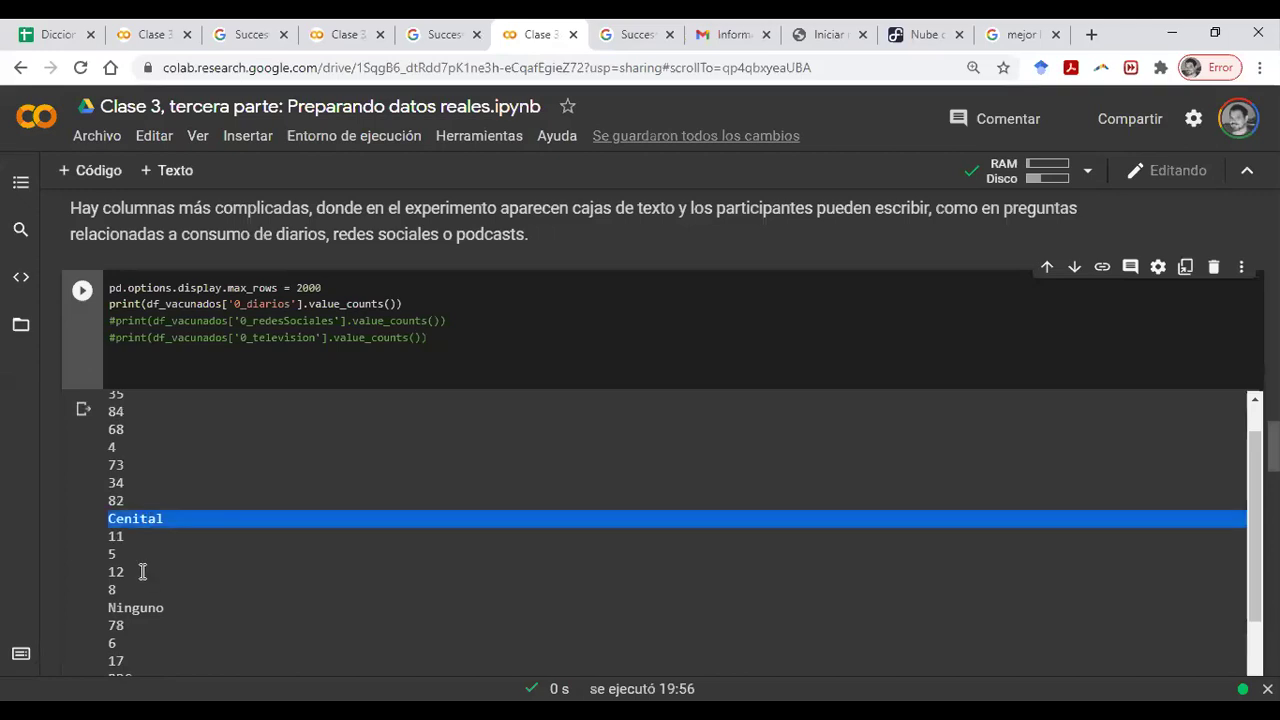
pyautogui.tripleClick(140, 604)
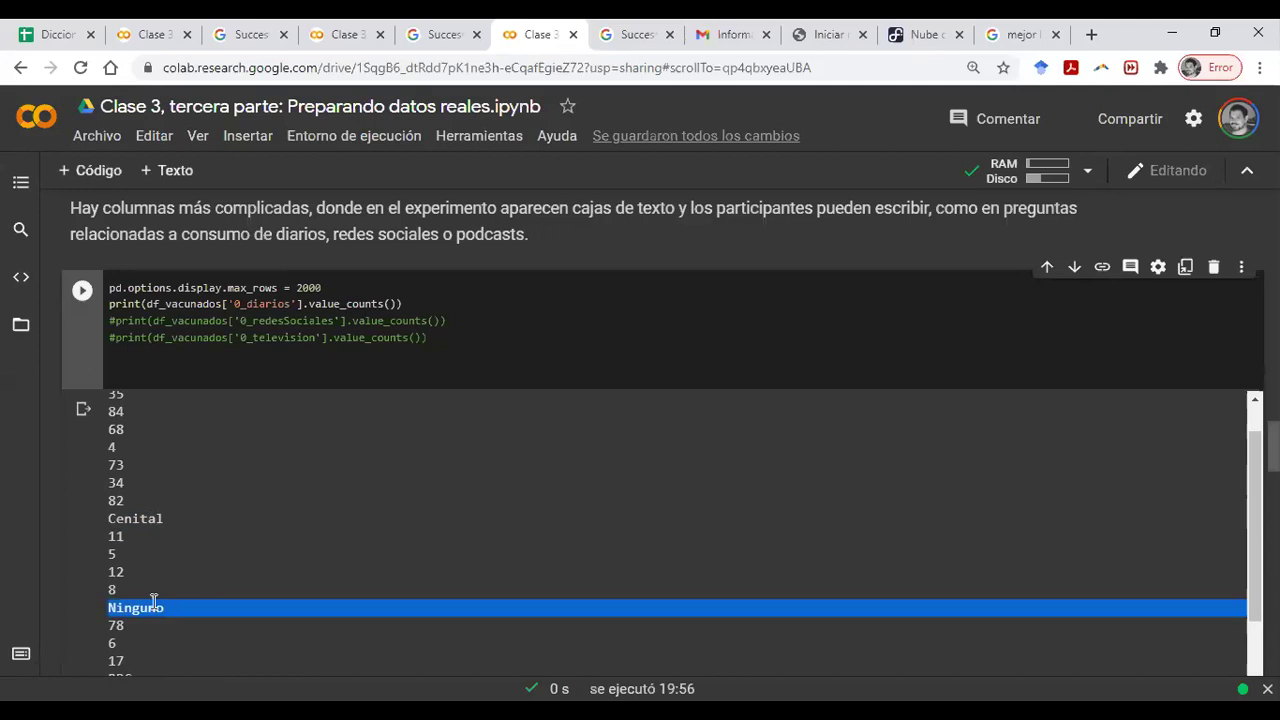
pyautogui.hscroll(10, 153, 600)
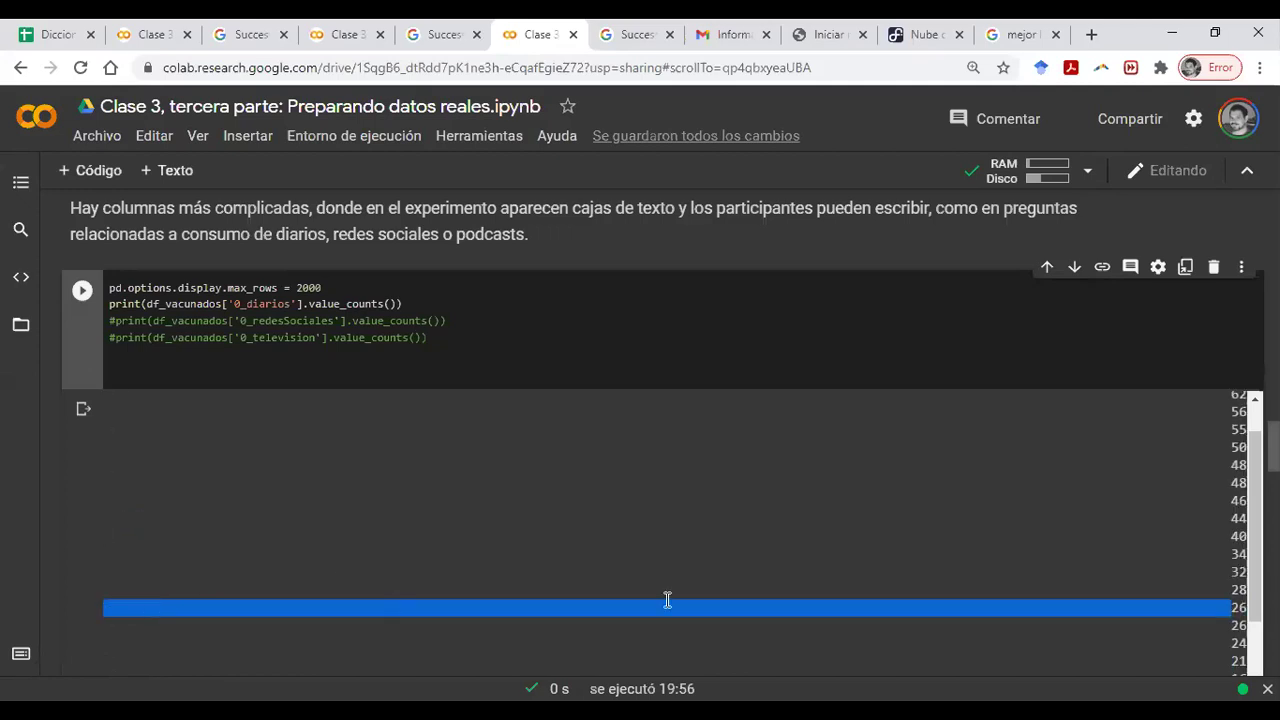
pyautogui.hscroll(-10, 504, 619)
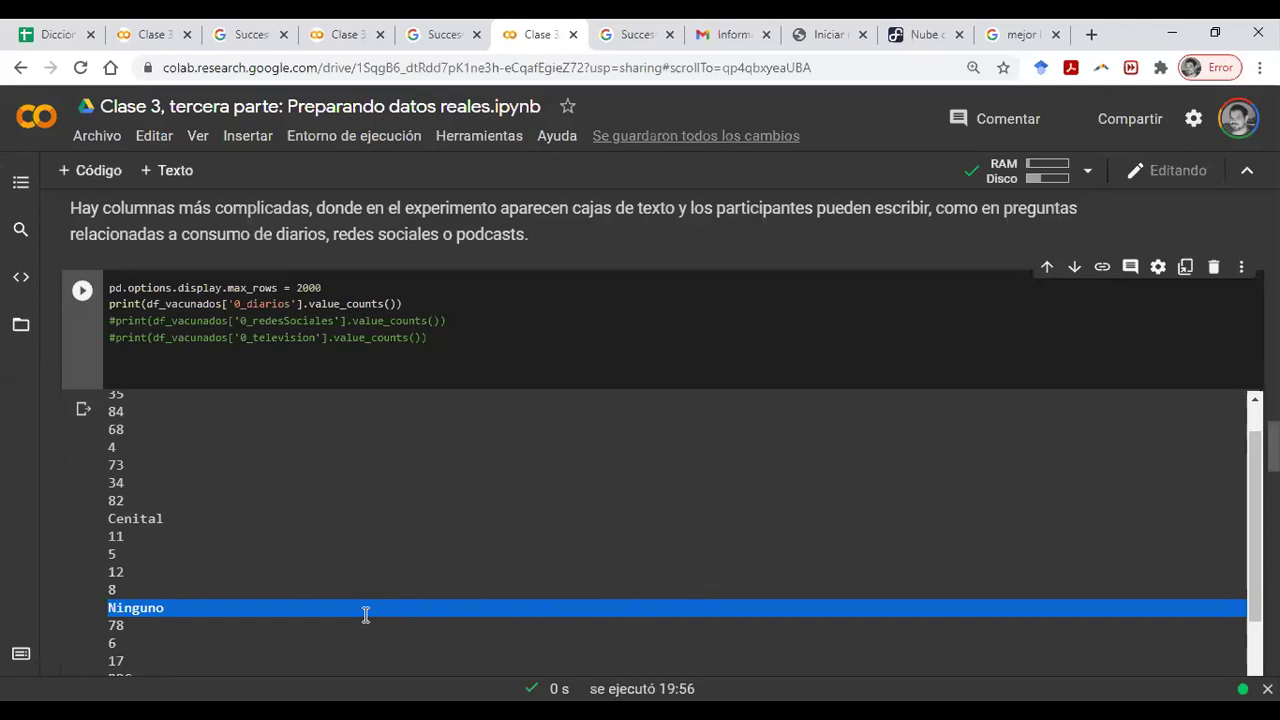
pyautogui.scroll(1, 365, 614)
pyautogui.scroll(-2, 360, 580)
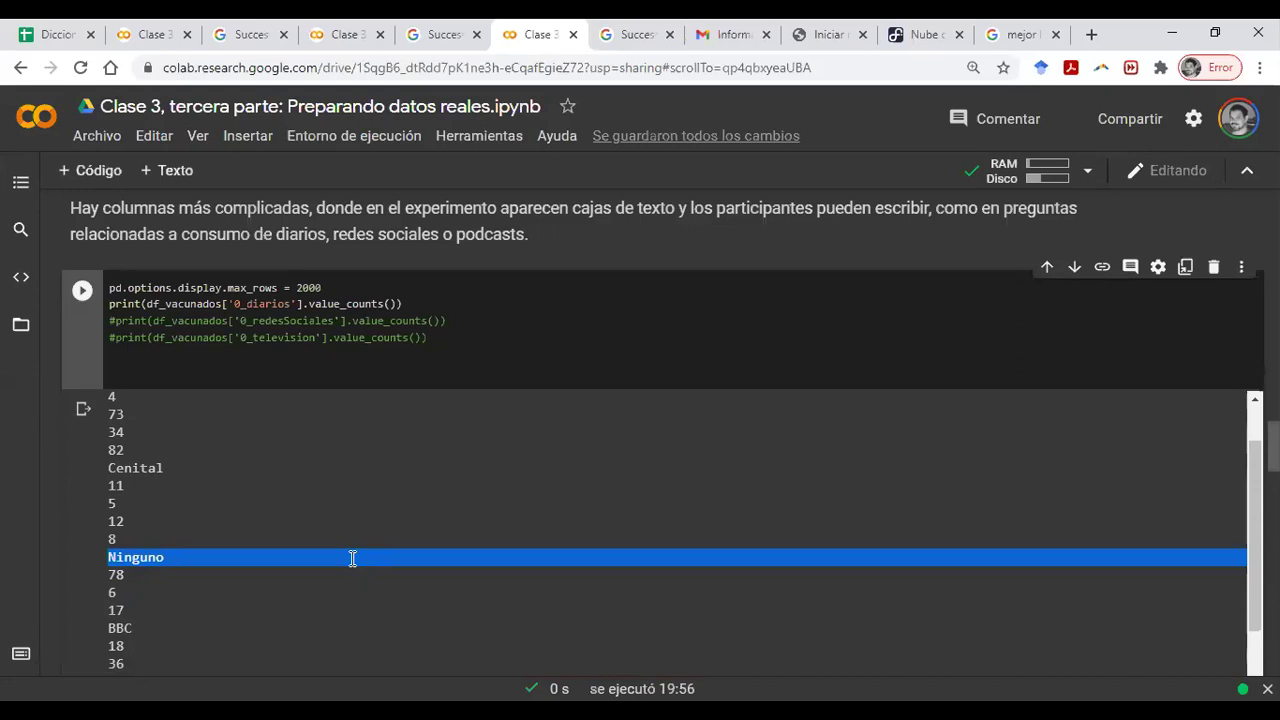
pyautogui.scroll(-2, 193, 566)
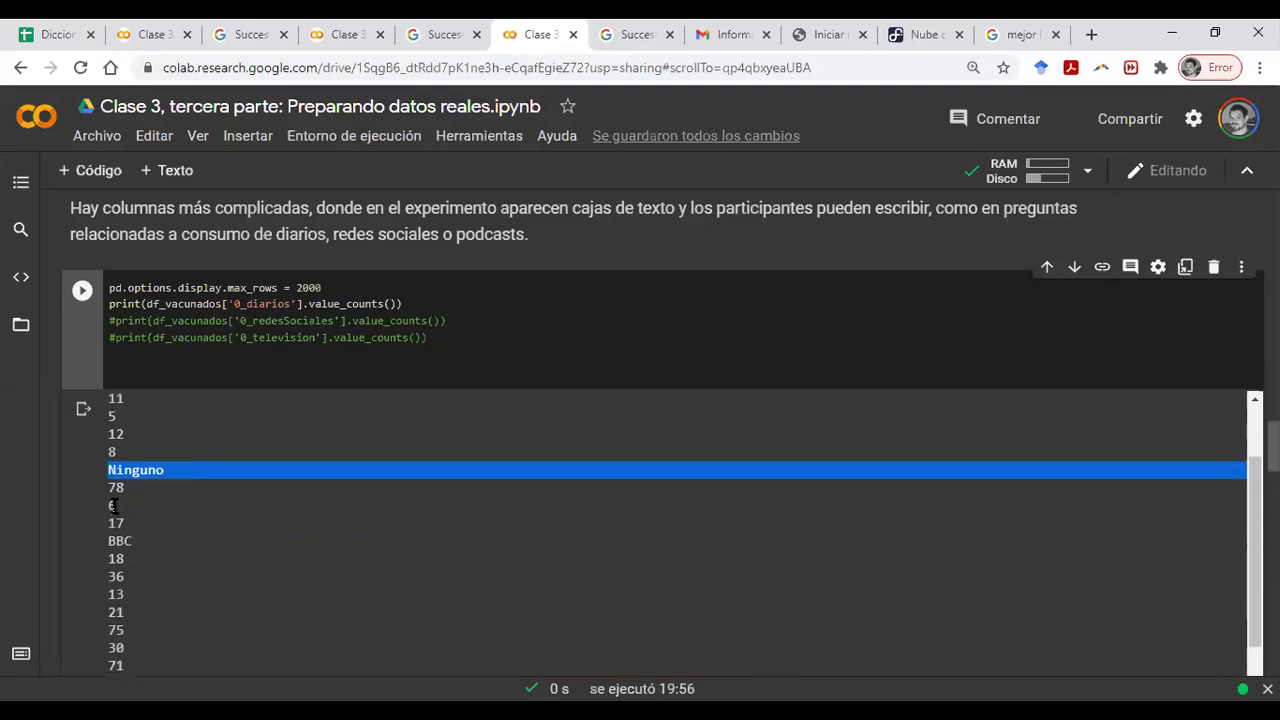
# Highlight the manually written '0_diarios' entries in turn, comparing spelling variants such as 'BBC', 'Bbc' and 'cenital', plus 'El Gato y la Caja'.
pyautogui.click(126, 540)
pyautogui.tripleClick(126, 540)
pyautogui.scroll(-5, 130, 530)
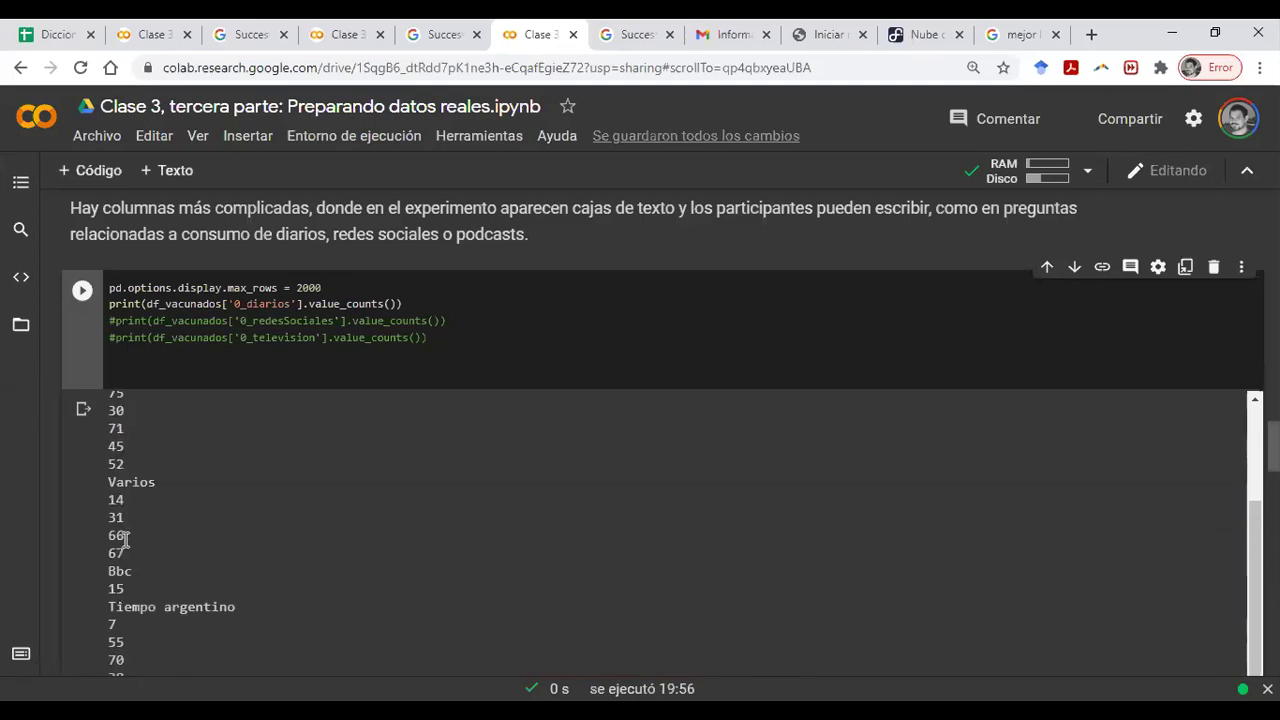
pyautogui.scroll(-1, 144, 523)
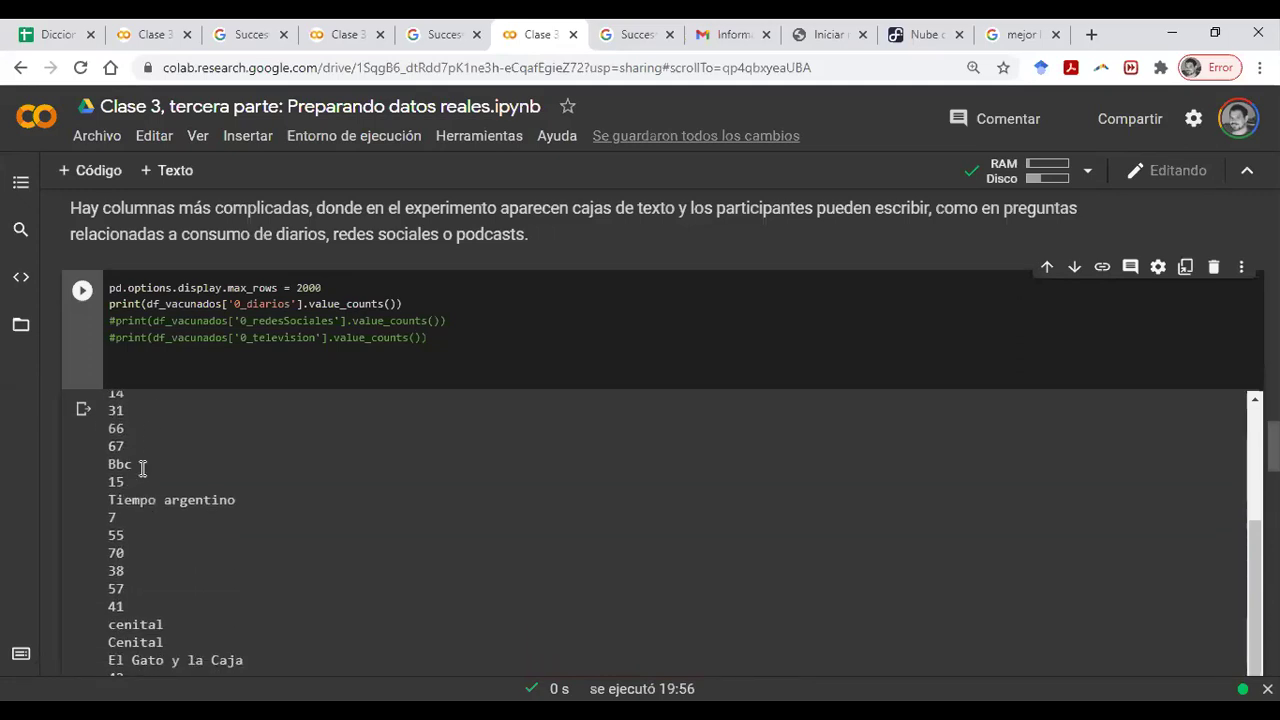
pyautogui.tripleClick(127, 464)
pyautogui.scroll(-1, 187, 581)
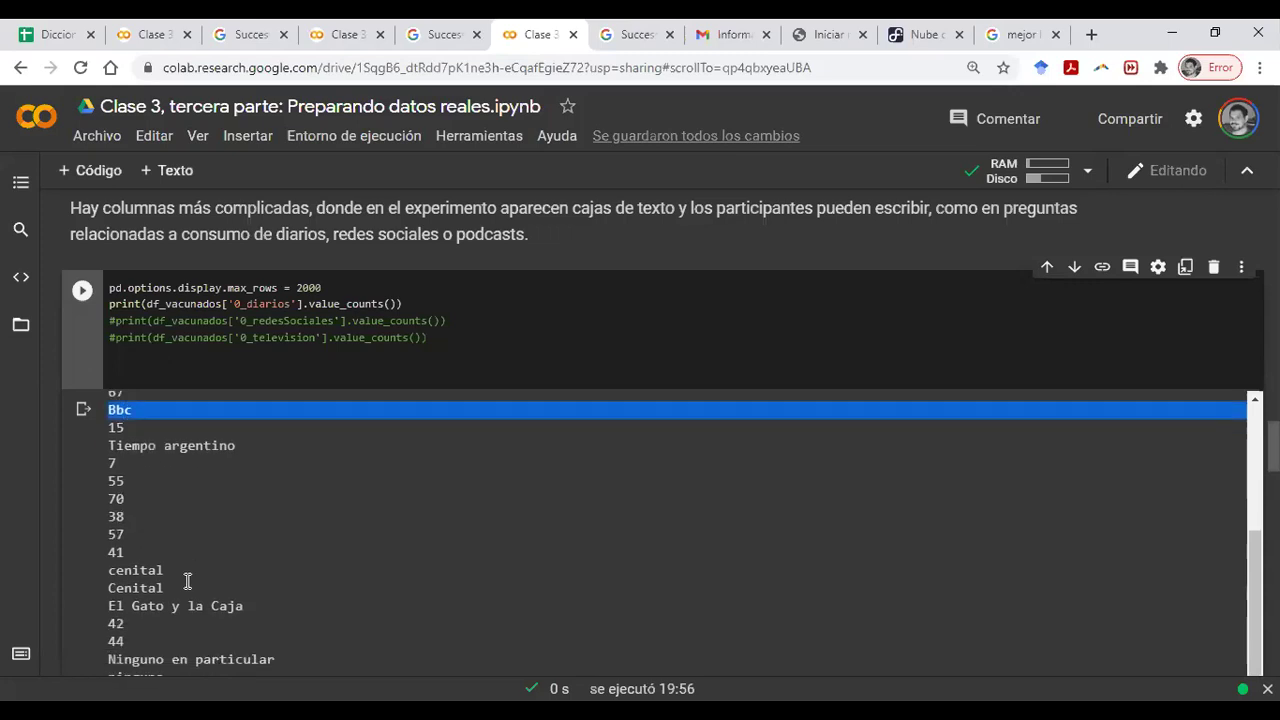
pyautogui.tripleClick(143, 555)
pyautogui.scroll(-1, 197, 537)
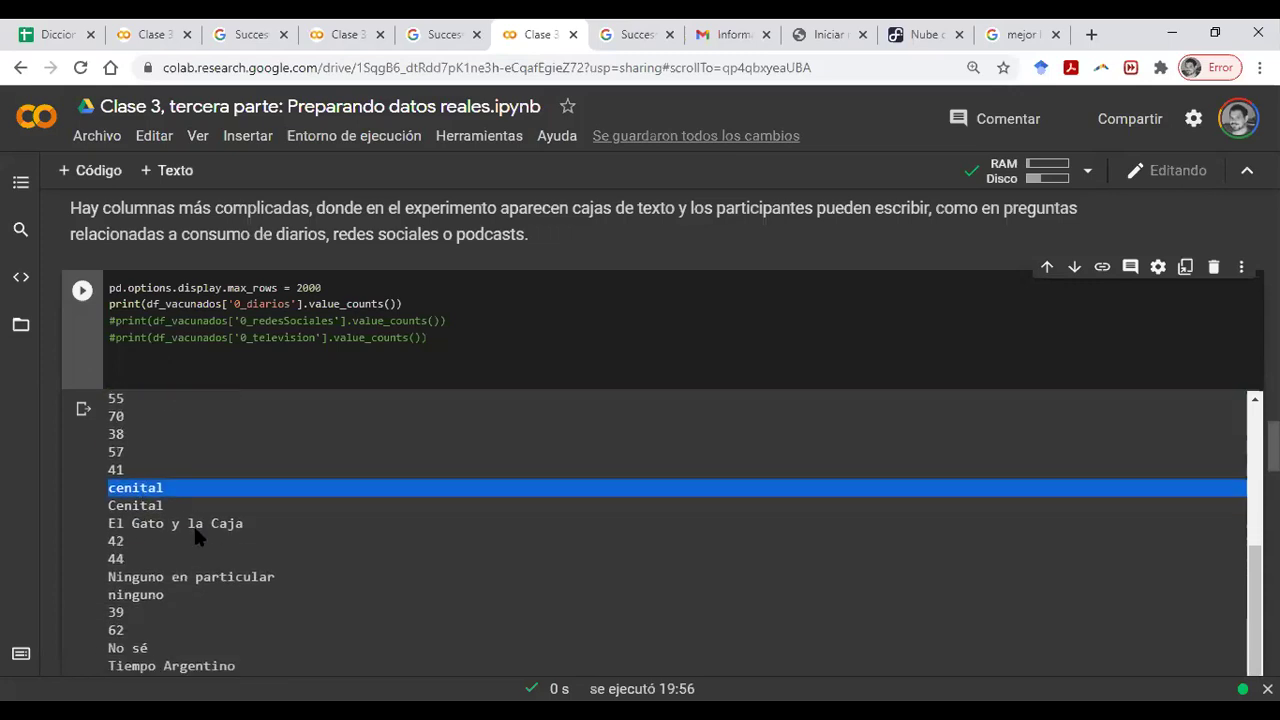
pyautogui.tripleClick(202, 522)
pyautogui.scroll(-1, 202, 522)
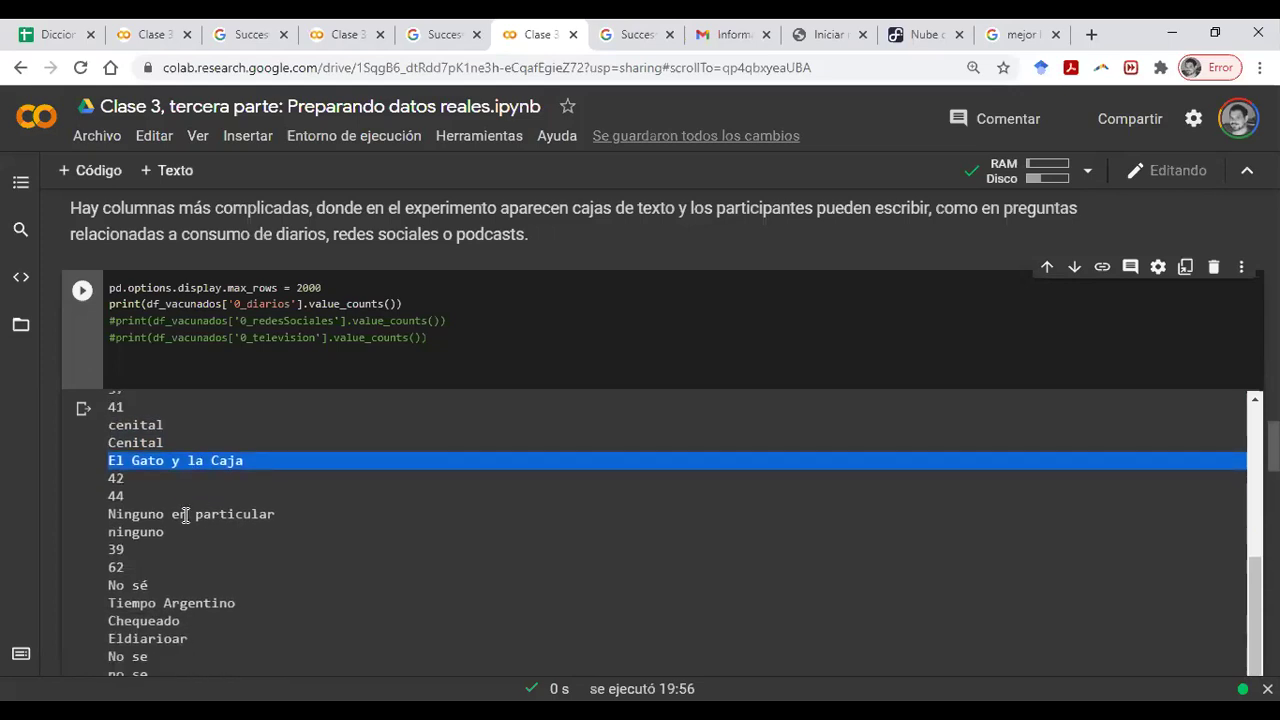
pyautogui.moveTo(194, 514); pyautogui.dragTo(187, 514)
# Review the remaining free-text answers at the end of the '0_diarios' output, then return to its numeric codes.
pyautogui.scroll(-1, 187, 514)
pyautogui.scroll(-5, 187, 517)
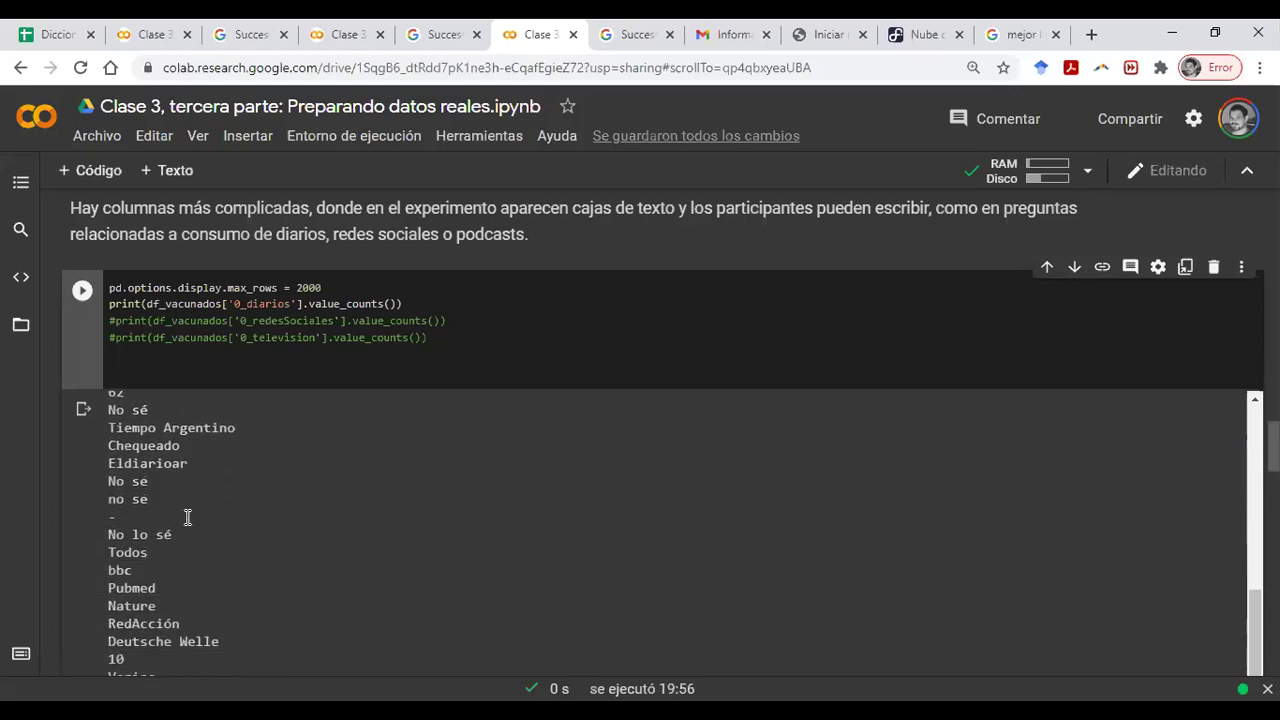
pyautogui.scroll(-3, 187, 517)
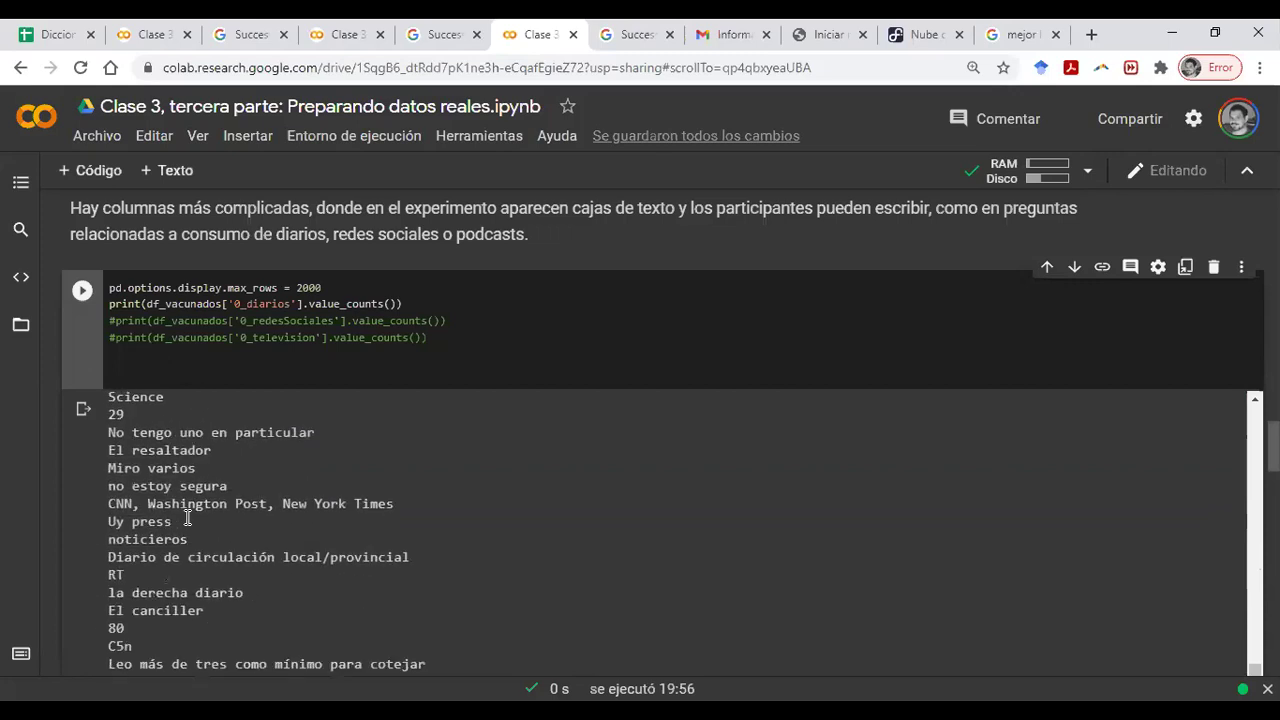
pyautogui.scroll(-1, 187, 517)
pyautogui.scroll(7, 187, 517)
pyautogui.scroll(15, 187, 517)
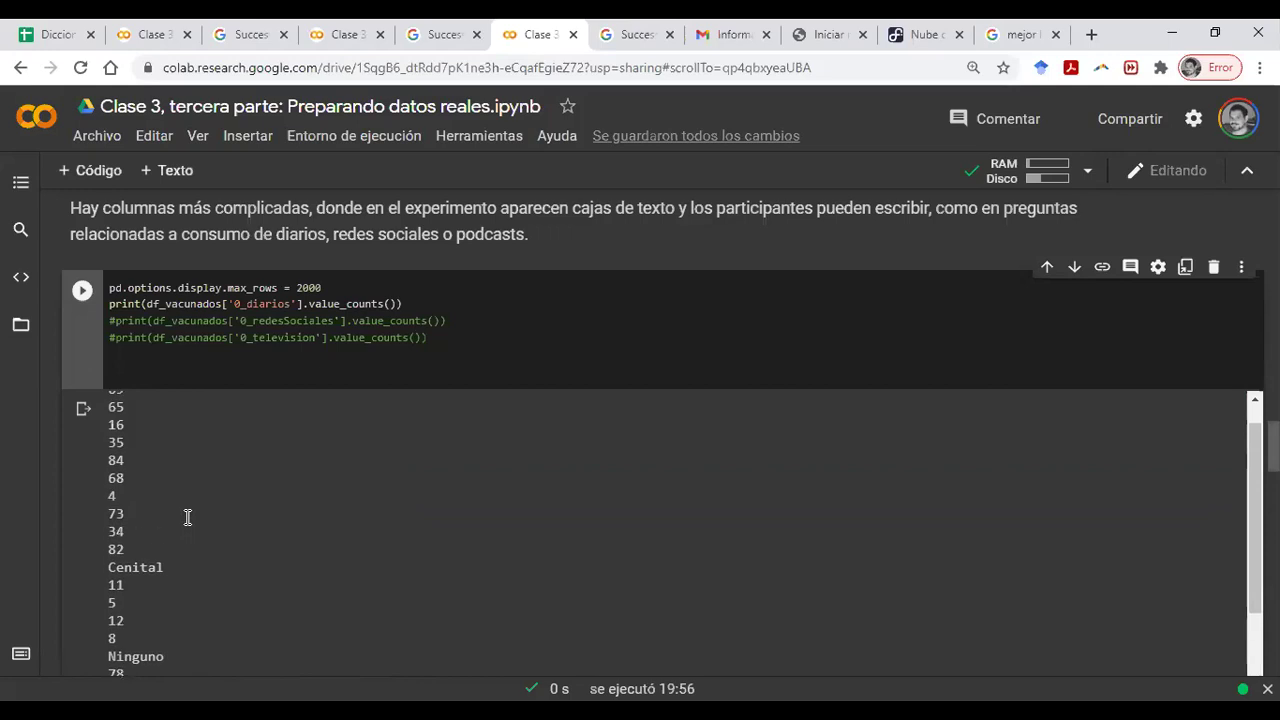
pyautogui.scroll(-3, 193, 525)
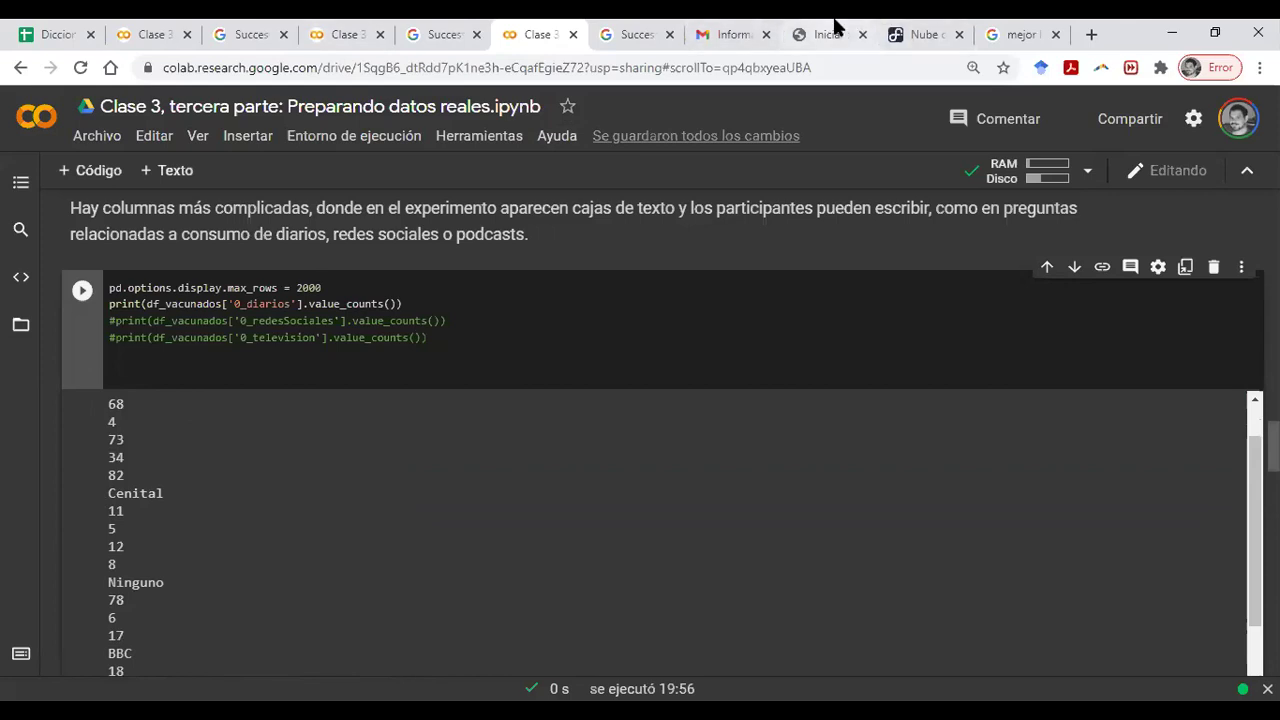
# Return to the Diccionario Vacunas spreadsheet and review the Diarios ID list from its first entry to its last.
pyautogui.click(75, 25)
pyautogui.scroll(2, 329, 445)
pyautogui.scroll(11, 329, 450)
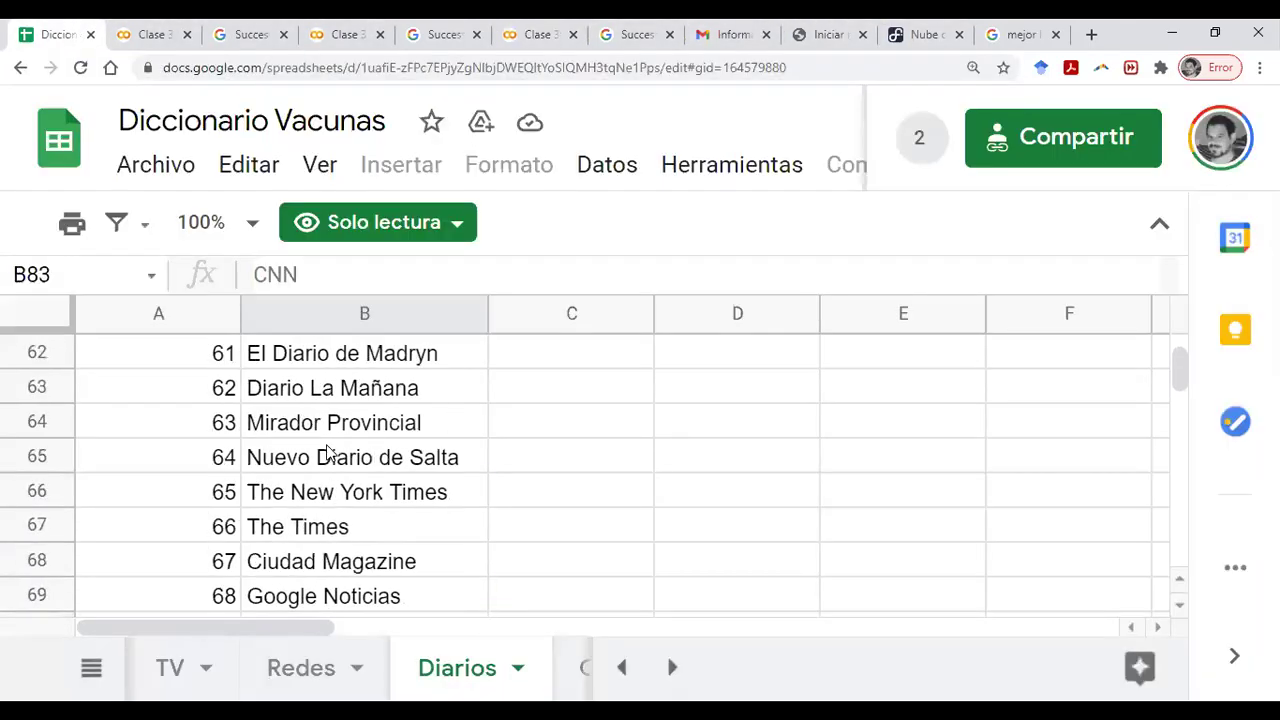
pyautogui.scroll(9, 329, 452)
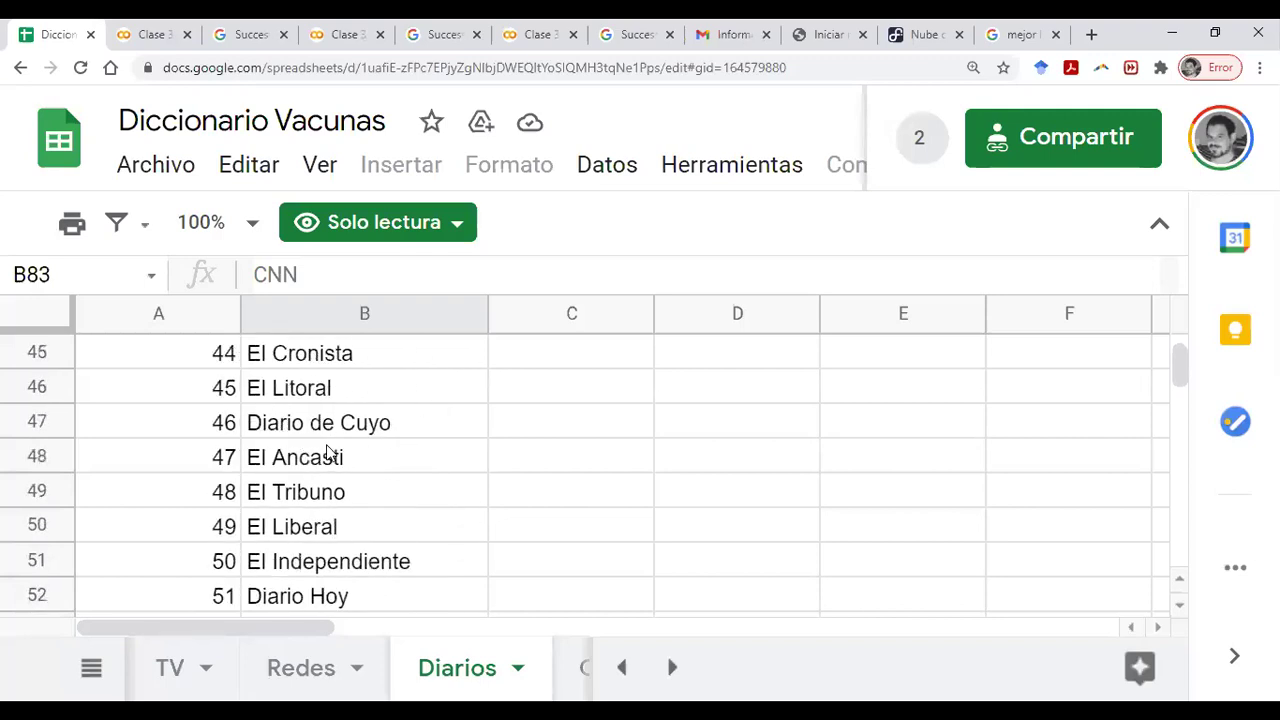
pyautogui.scroll(6, 329, 452)
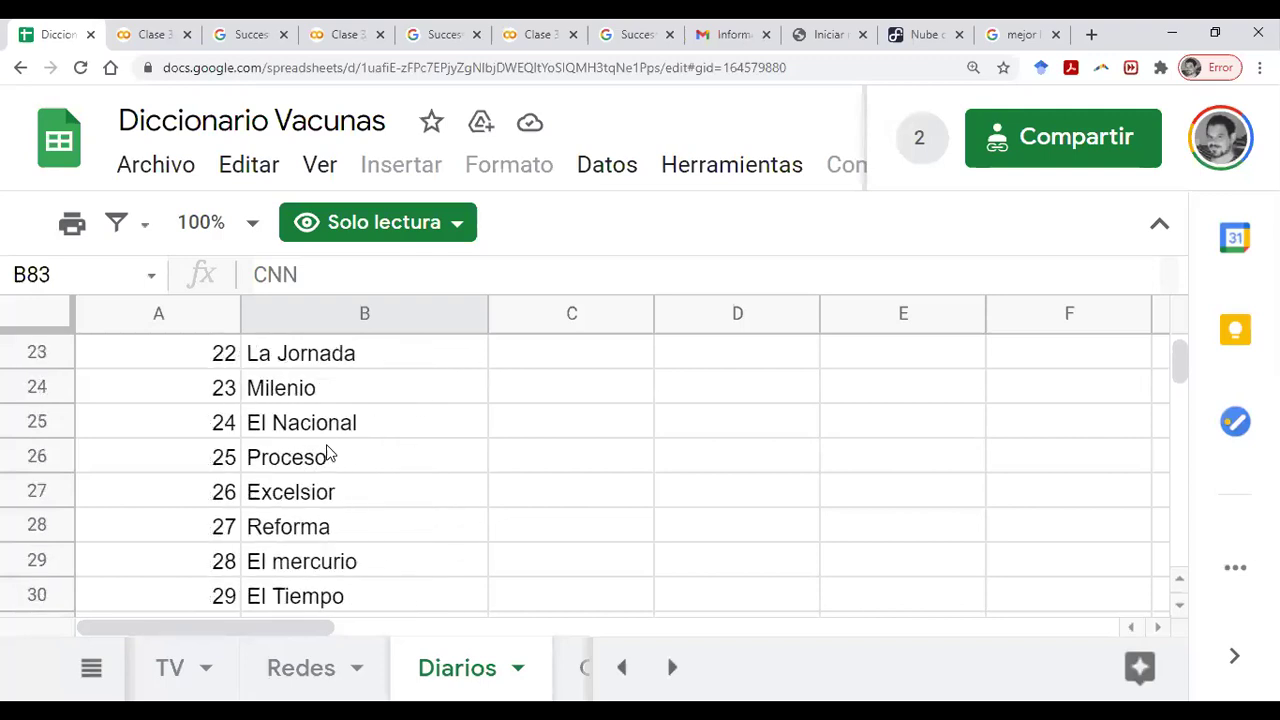
pyautogui.scroll(11, 329, 455)
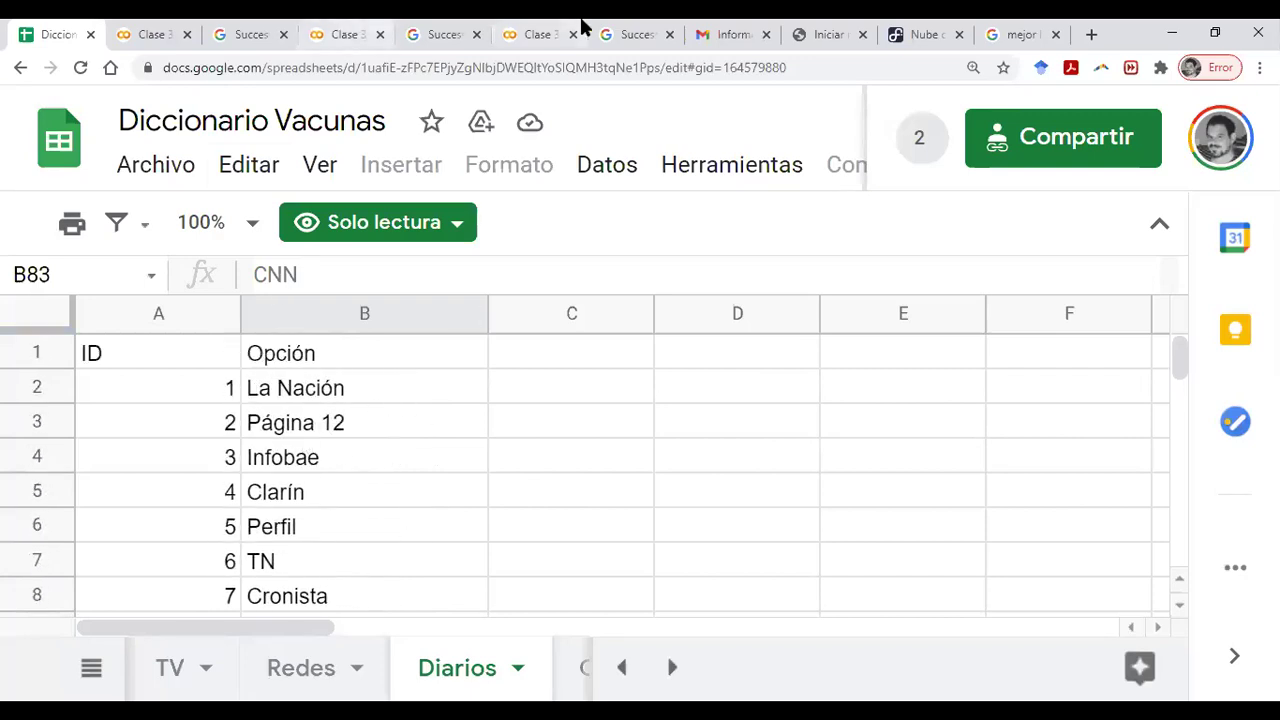
pyautogui.scroll(-13, 545, 460)
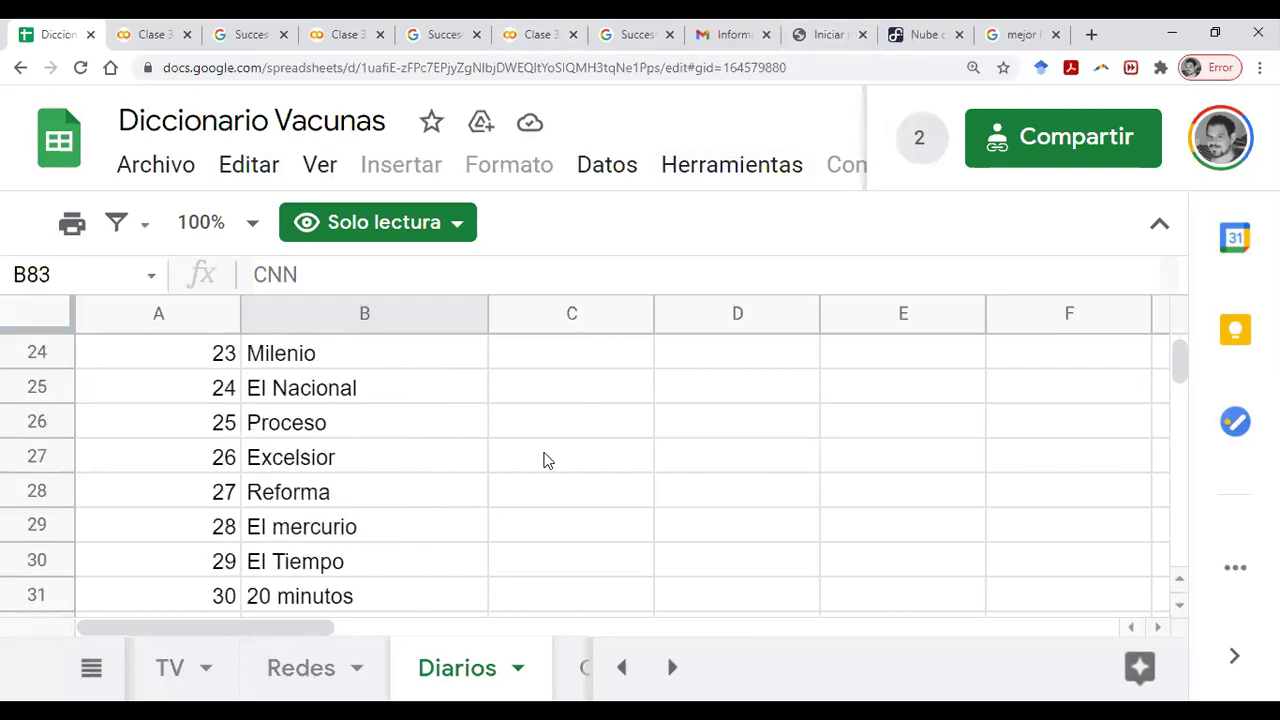
pyautogui.scroll(-14, 545, 460)
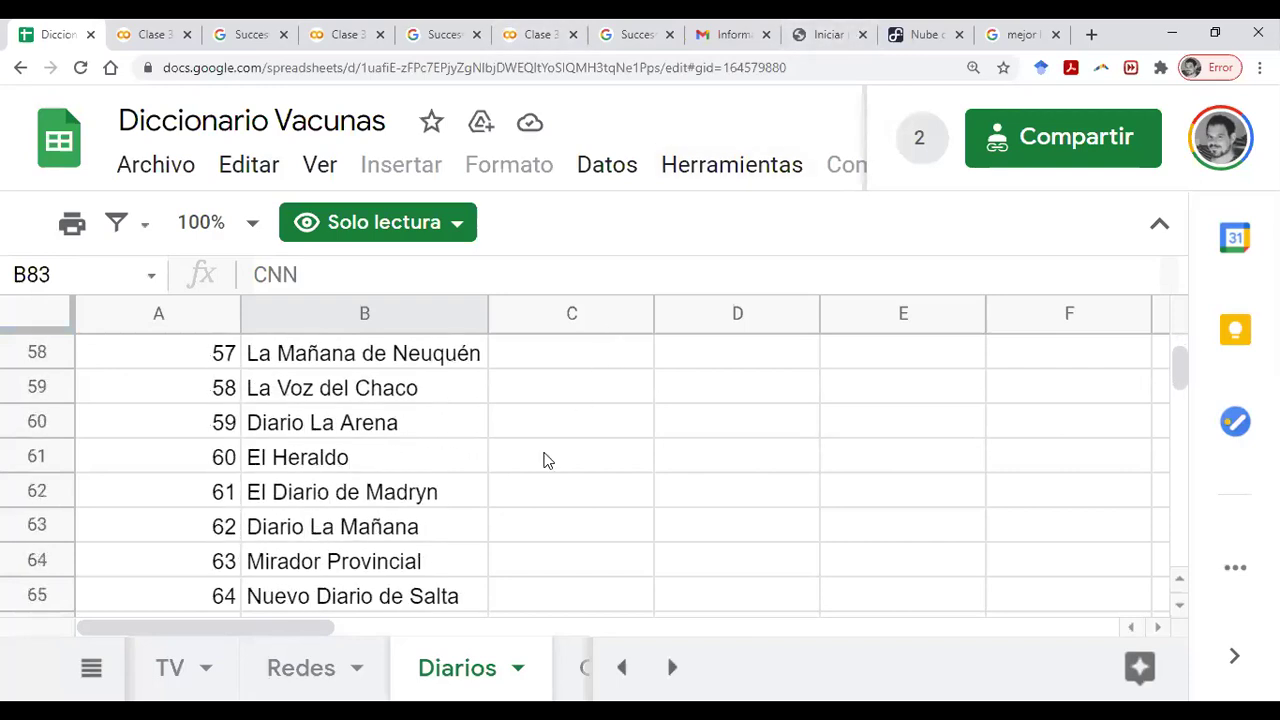
pyautogui.scroll(1, 545, 460)
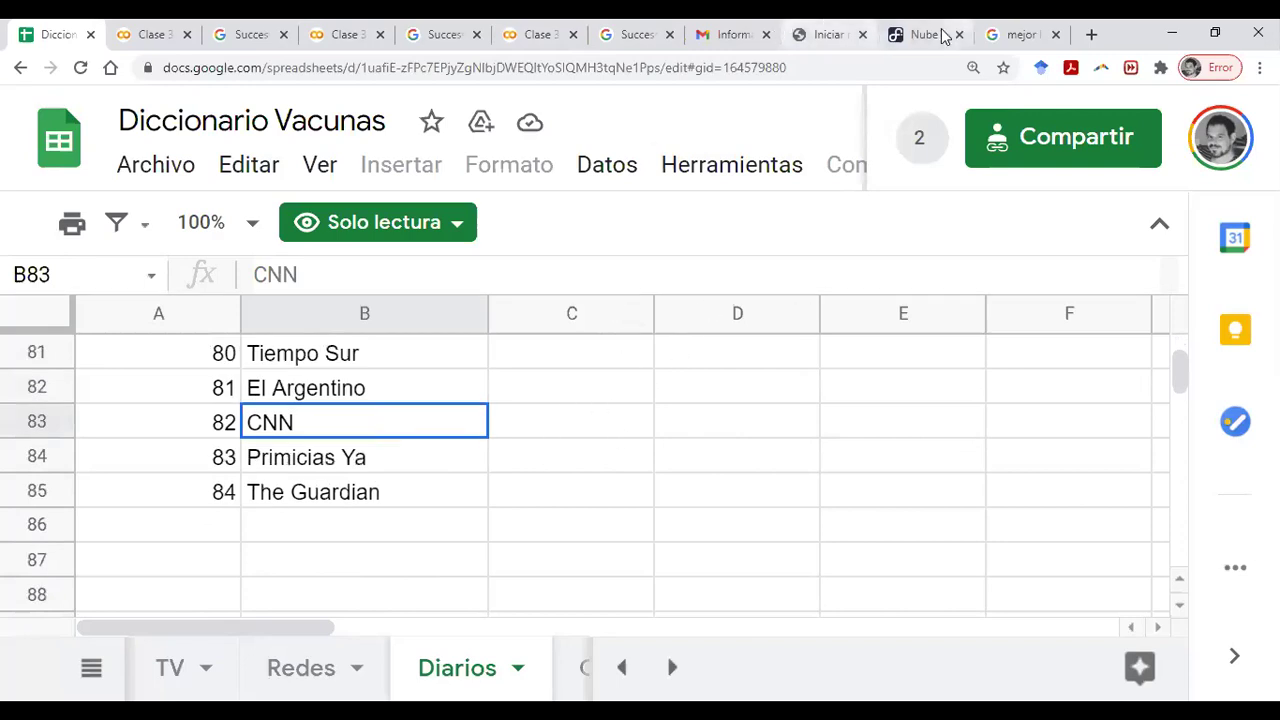
# Switch back to the Colab notebook and run the value counts cell for '0_redesSociales' with the '0_diarios' print line commented out.
pyautogui.click(846, 30)
pyautogui.click(935, 30)
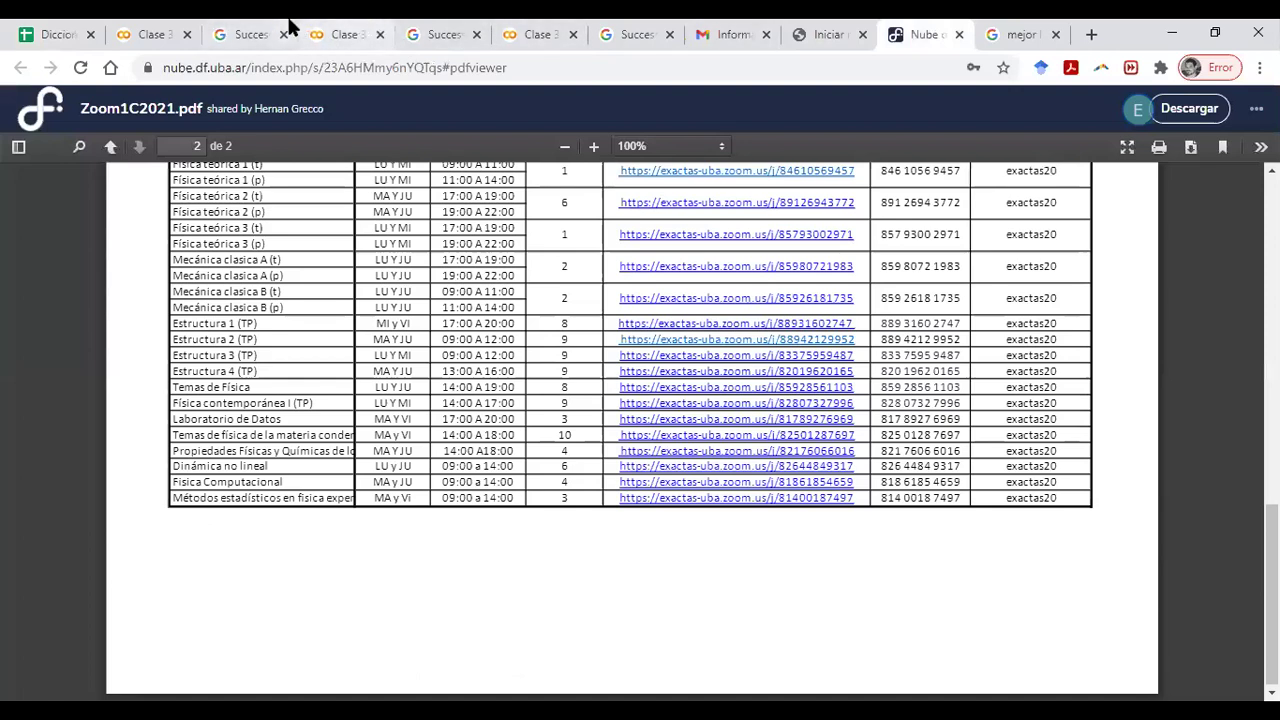
pyautogui.click(537, 34)
pyautogui.scroll(2, 543, 517)
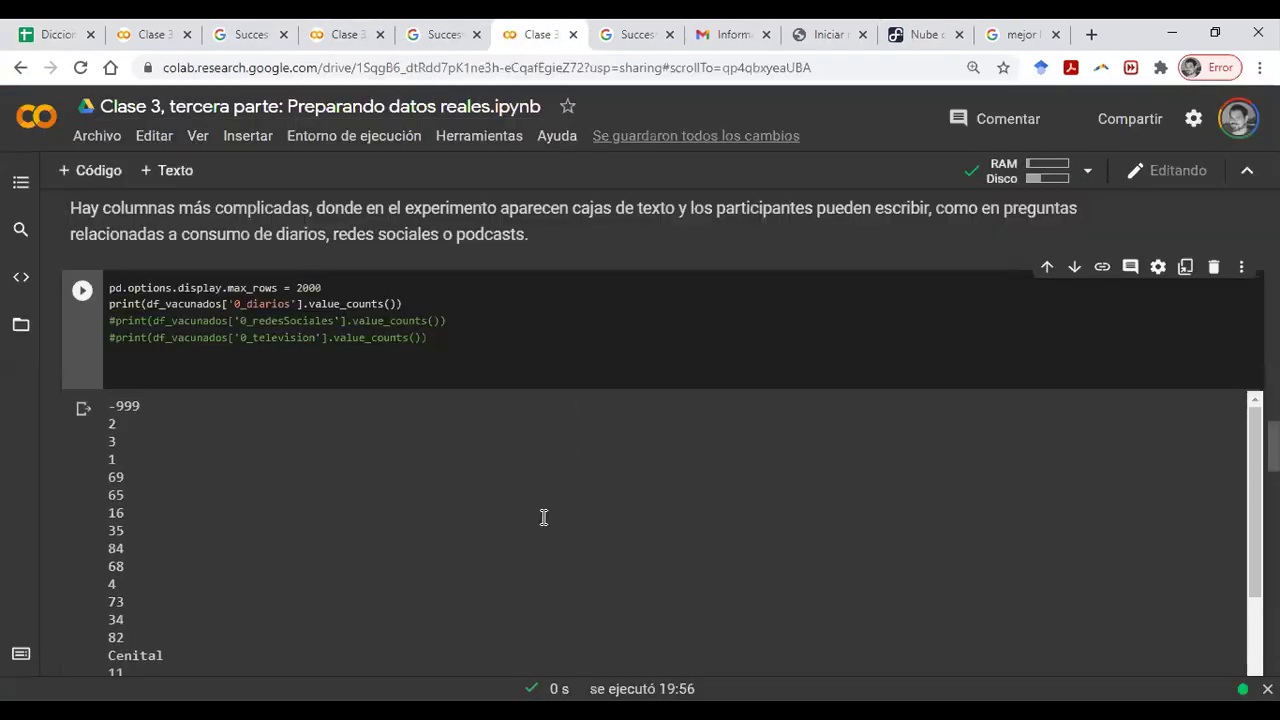
pyautogui.scroll(1, 472, 312)
pyautogui.scroll(-1, 129, 300)
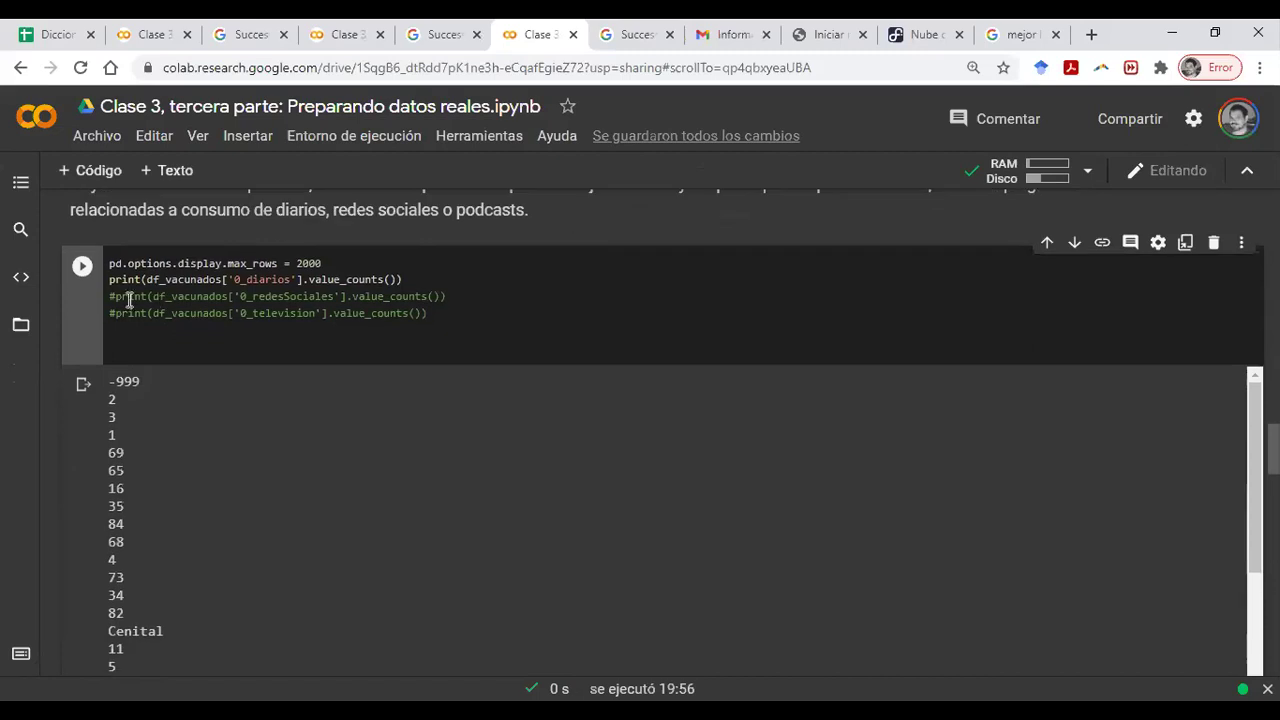
pyautogui.click(110, 279)
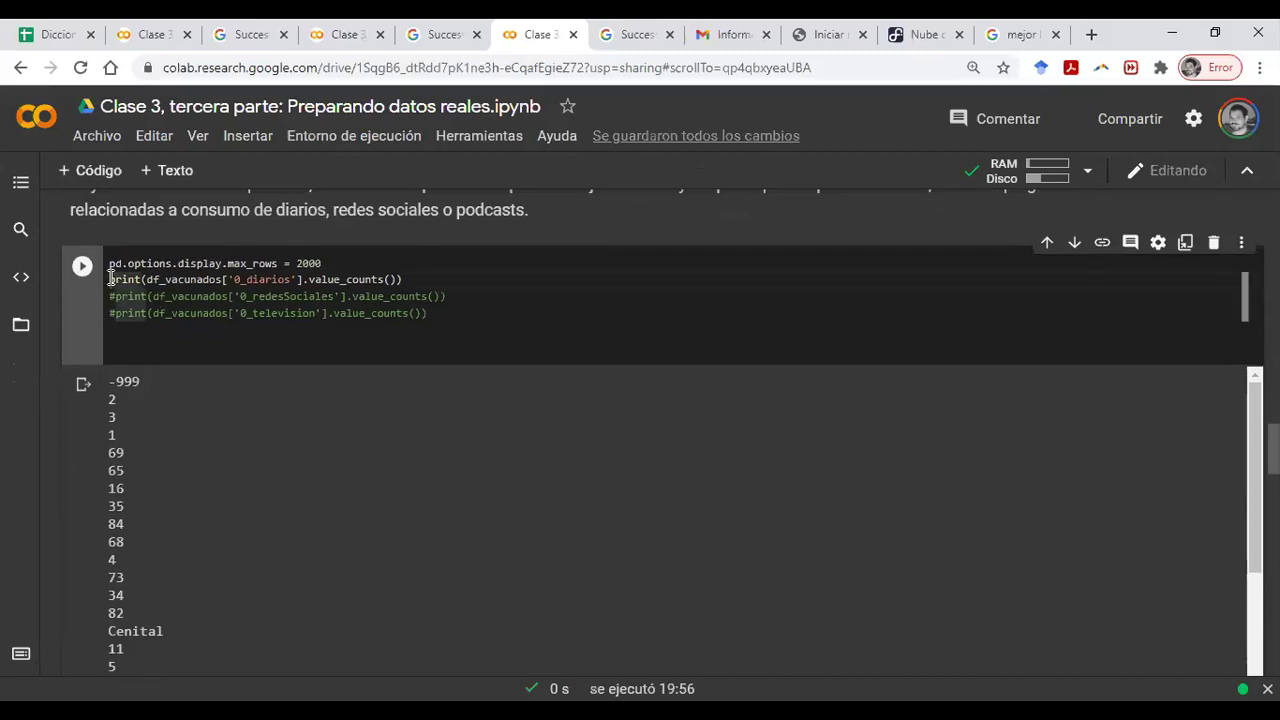
pyautogui.write('#')
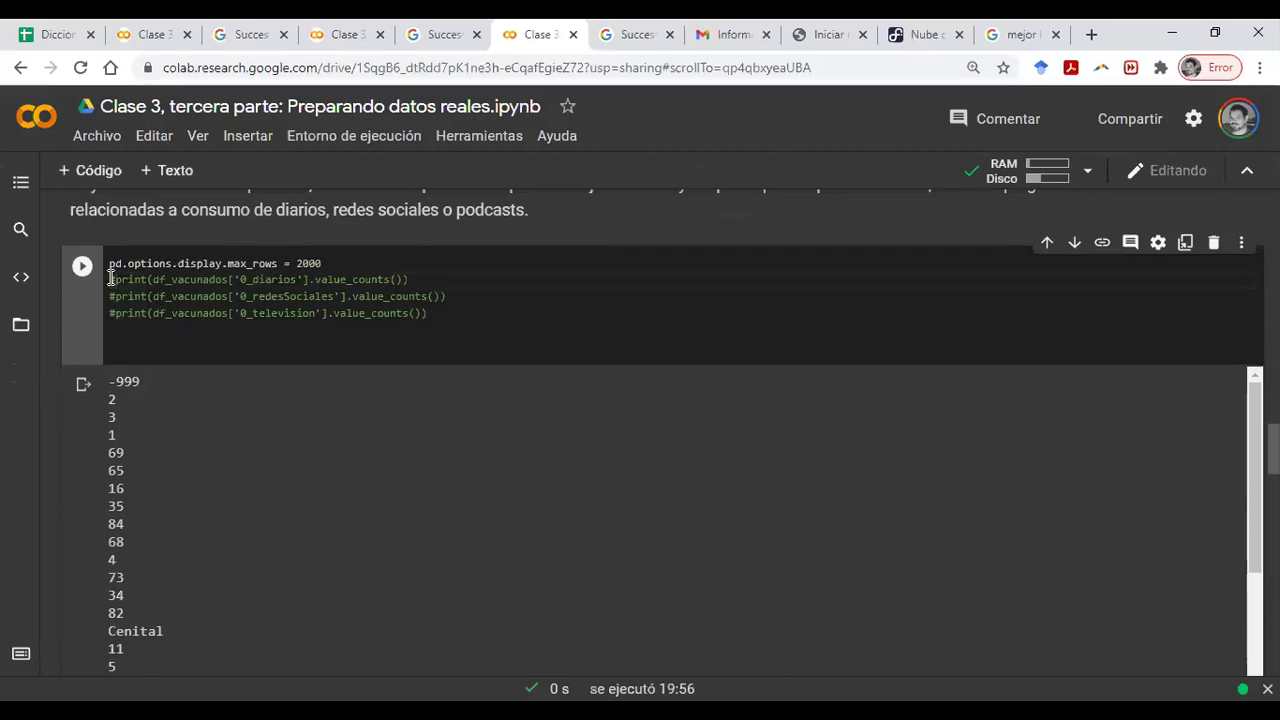
pyautogui.press('Down')
pyautogui.press('BackSpace')
pyautogui.hotkey('ctrl', 'Return')
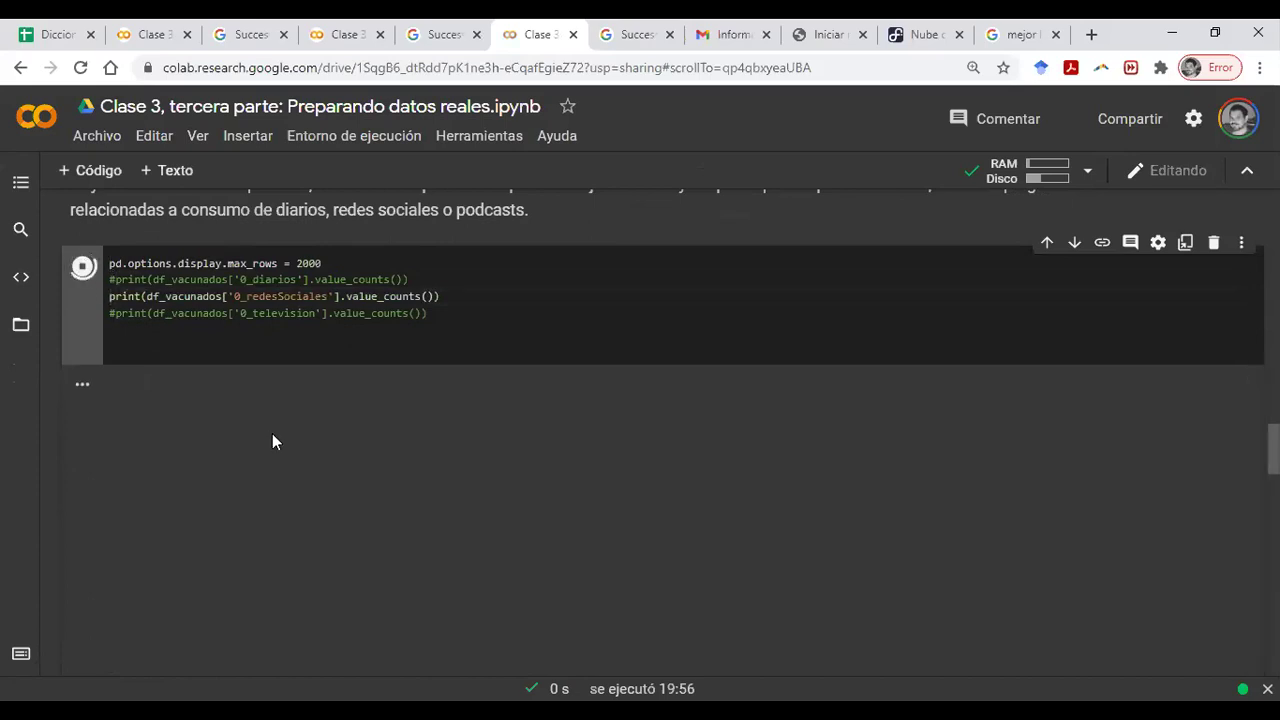
# Highlight code 3 at the start of the '0_redesSociales' output and look it up in the Redes sheet of Diccionario Vacunas.
pyautogui.scroll(5, 302, 558)
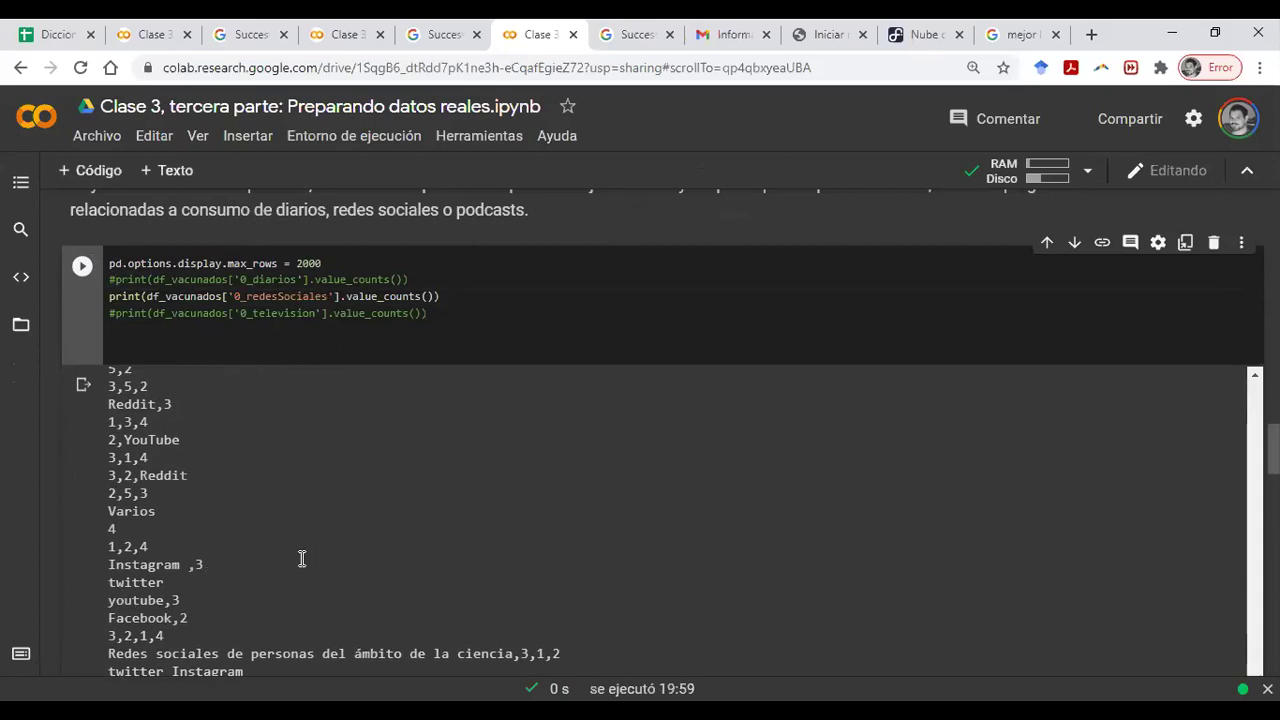
pyautogui.scroll(10, 302, 558)
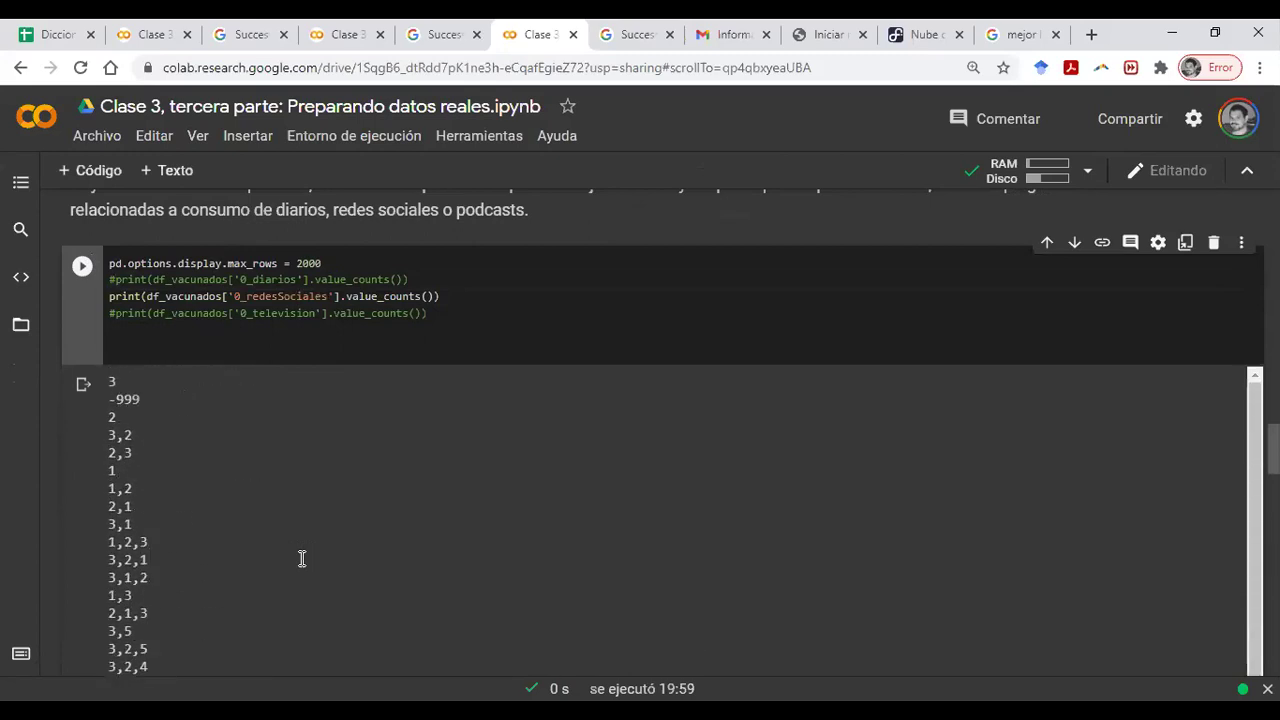
pyautogui.doubleClick(121, 380)
pyautogui.click(12, 30)
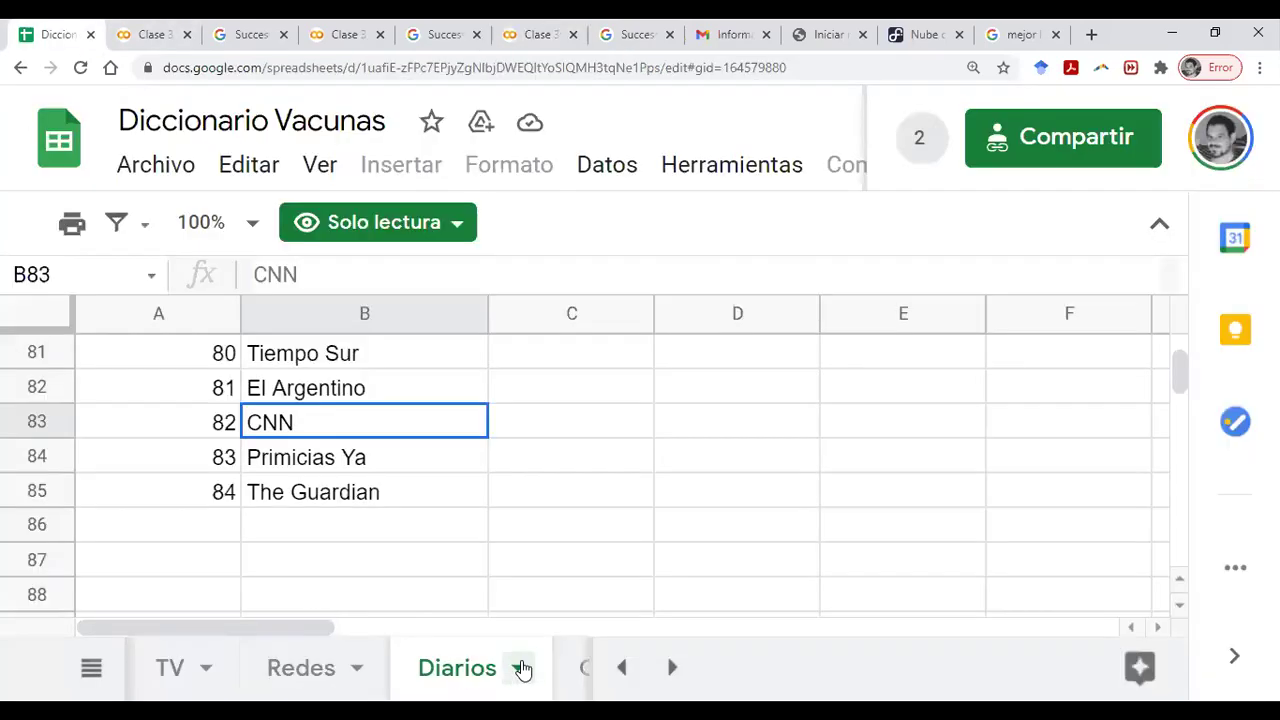
pyautogui.click(306, 673)
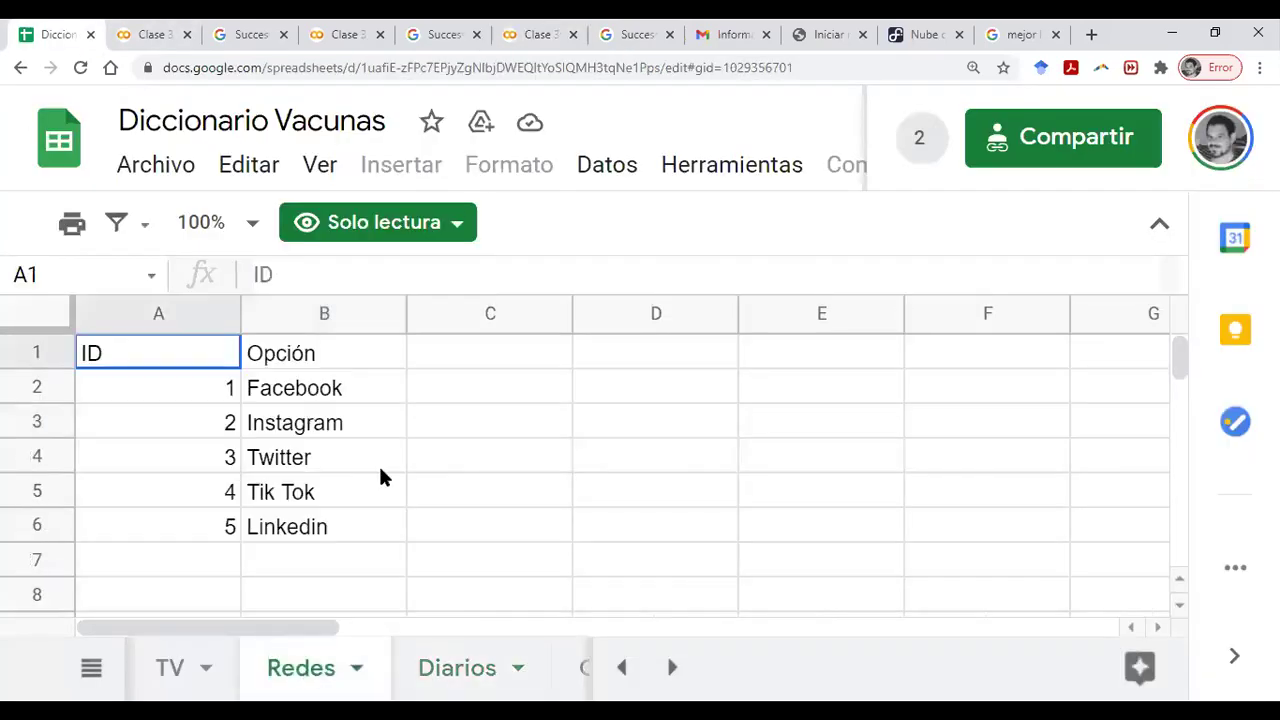
pyautogui.click(295, 457)
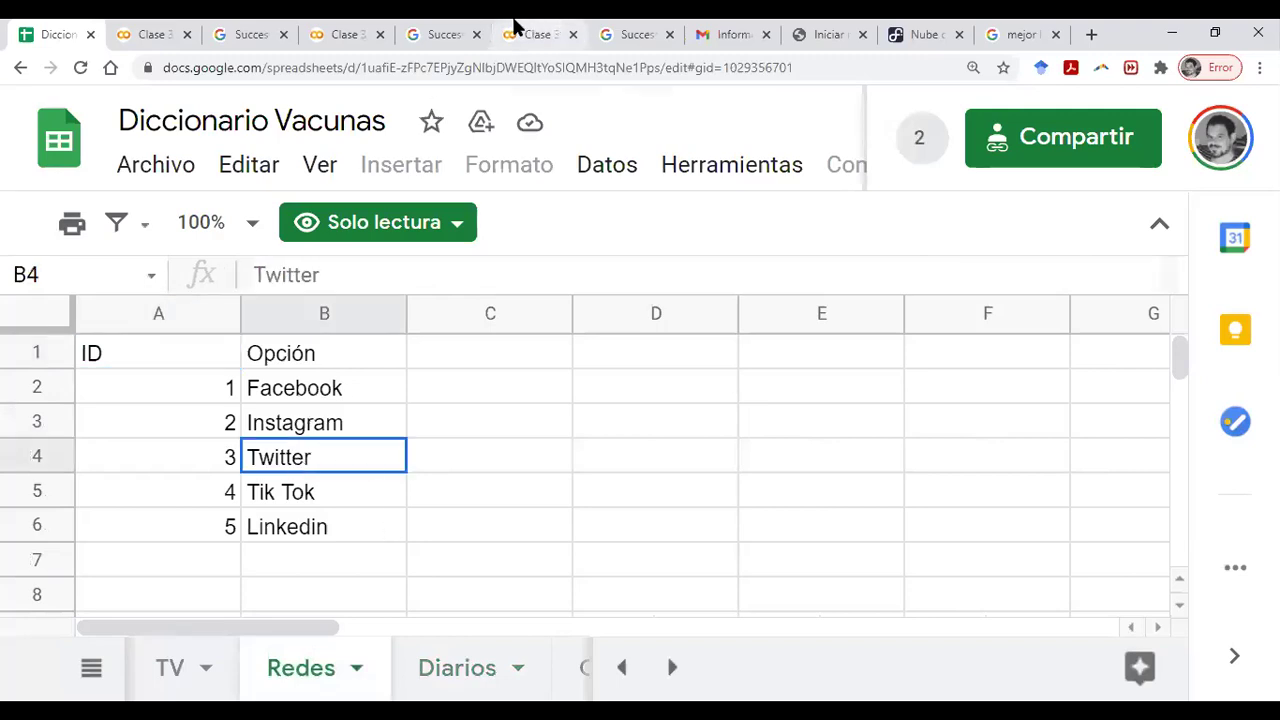
# Switch back to the Colab notebook and highlight the handwritten 'Twitter' and 'Reddit' entries among the '0_redesSociales' codes.
pyautogui.click(518, 30)
pyautogui.scroll(-2, 258, 500)
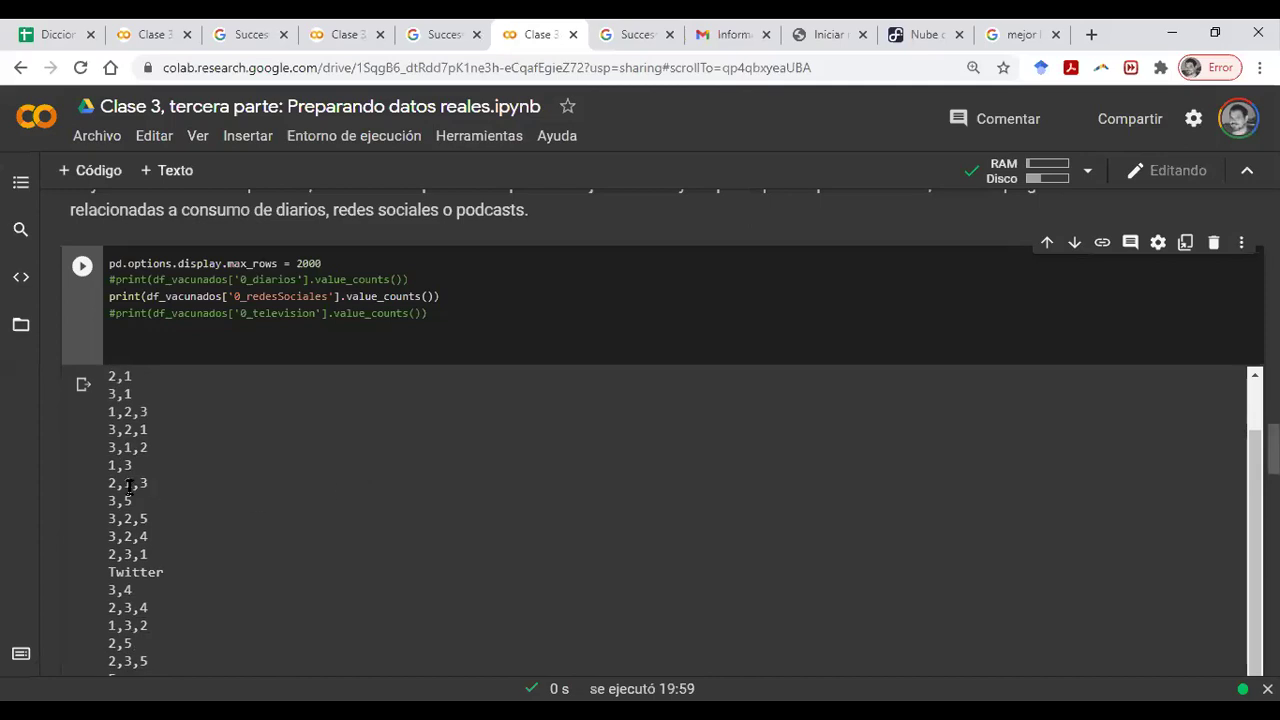
pyautogui.scroll(-3, 171, 548)
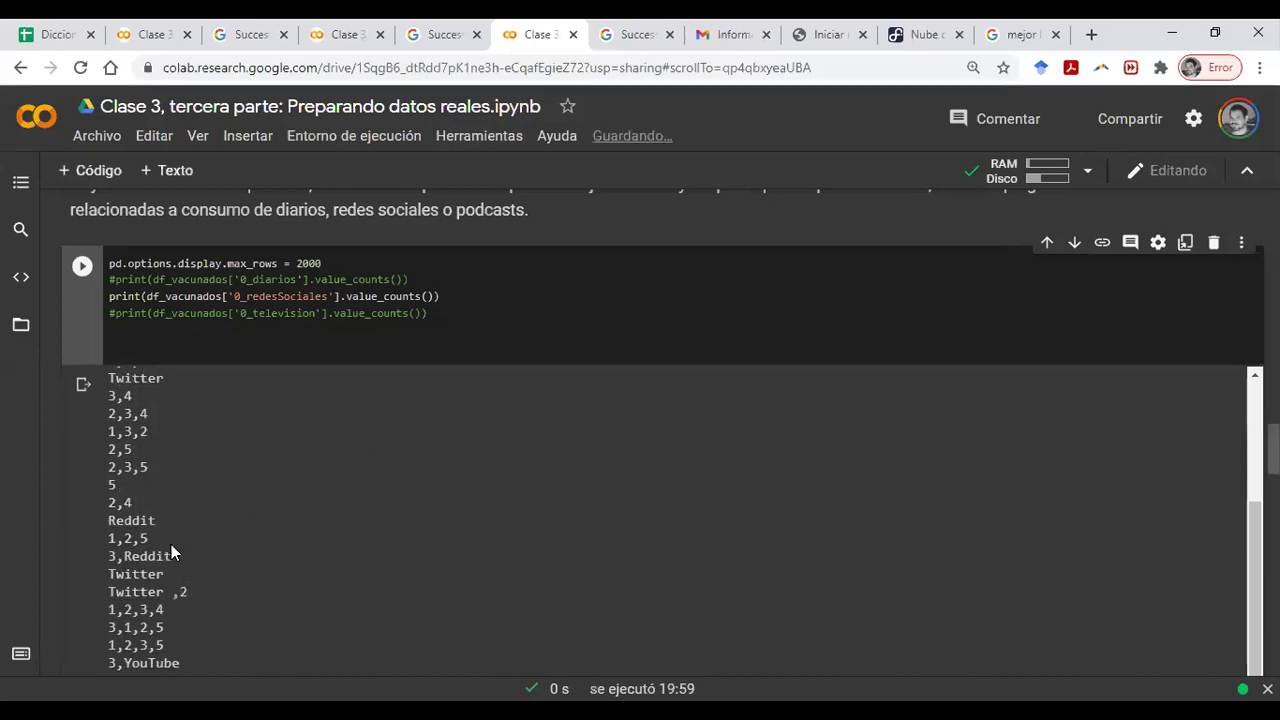
pyautogui.scroll(2, 171, 548)
pyautogui.moveTo(140, 466); pyautogui.dragTo(140, 470)
pyautogui.tripleClick(142, 457)
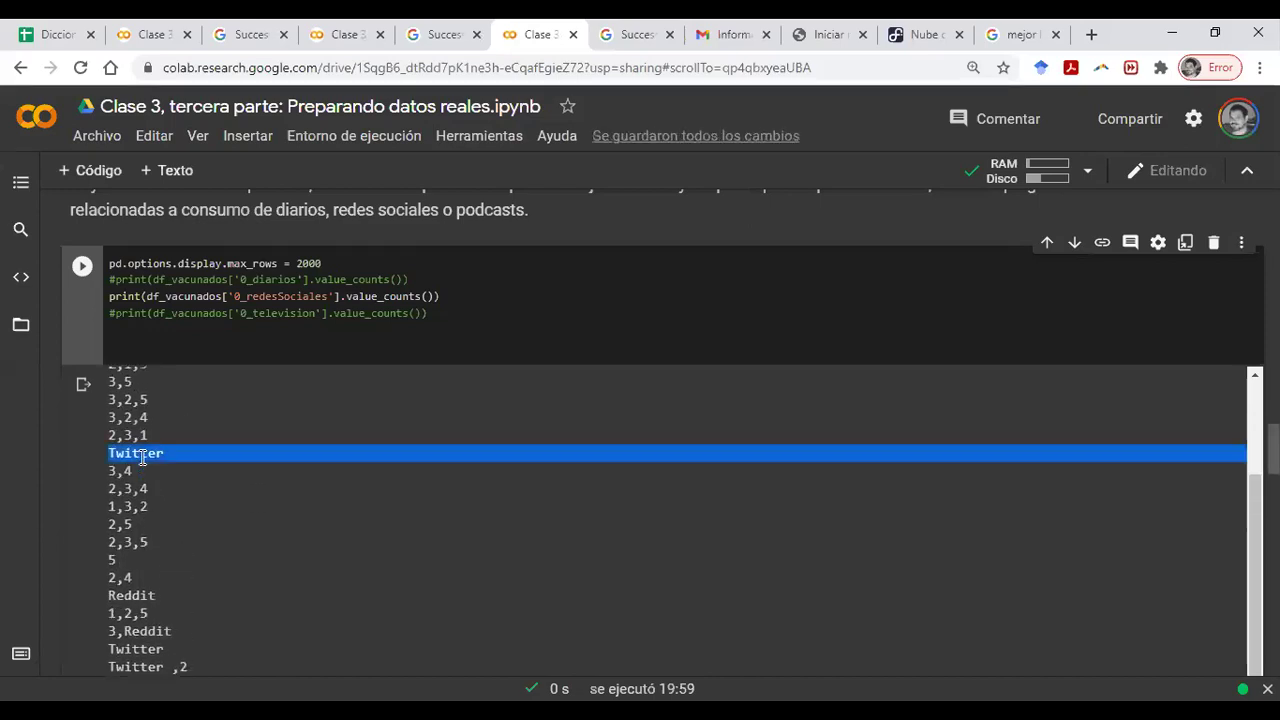
pyautogui.scroll(3, 155, 480)
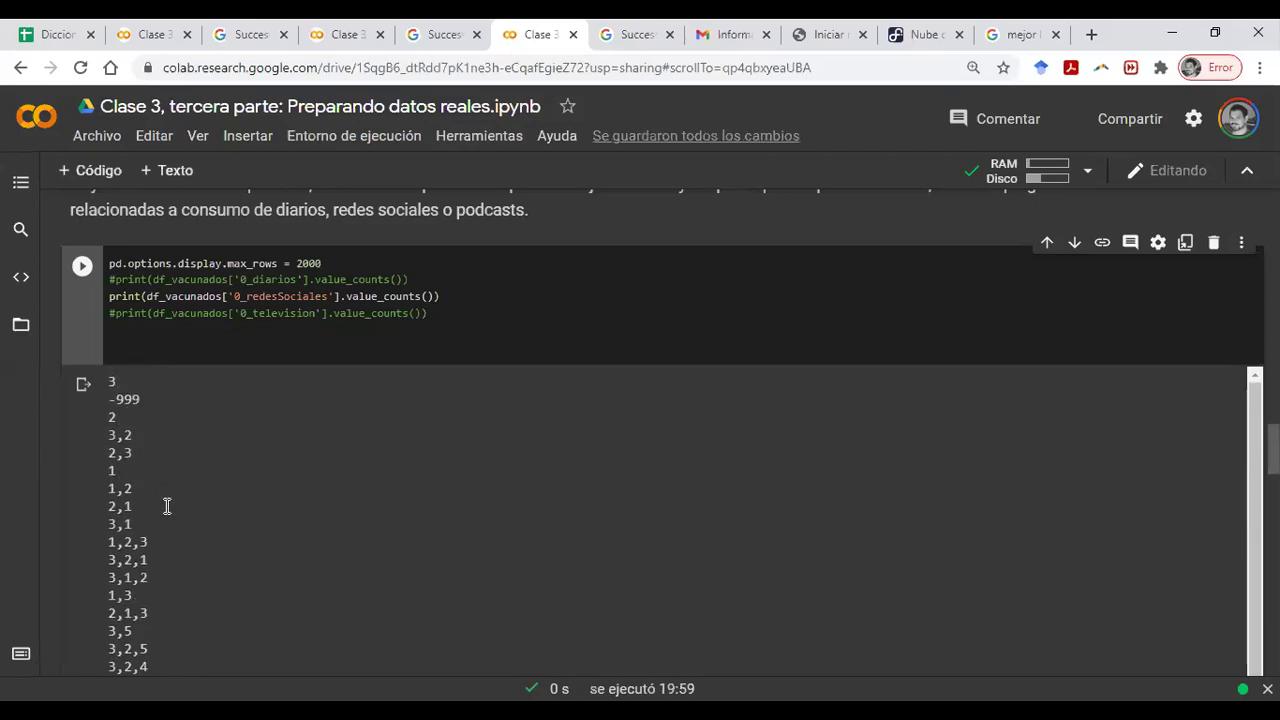
pyautogui.scroll(-2, 166, 506)
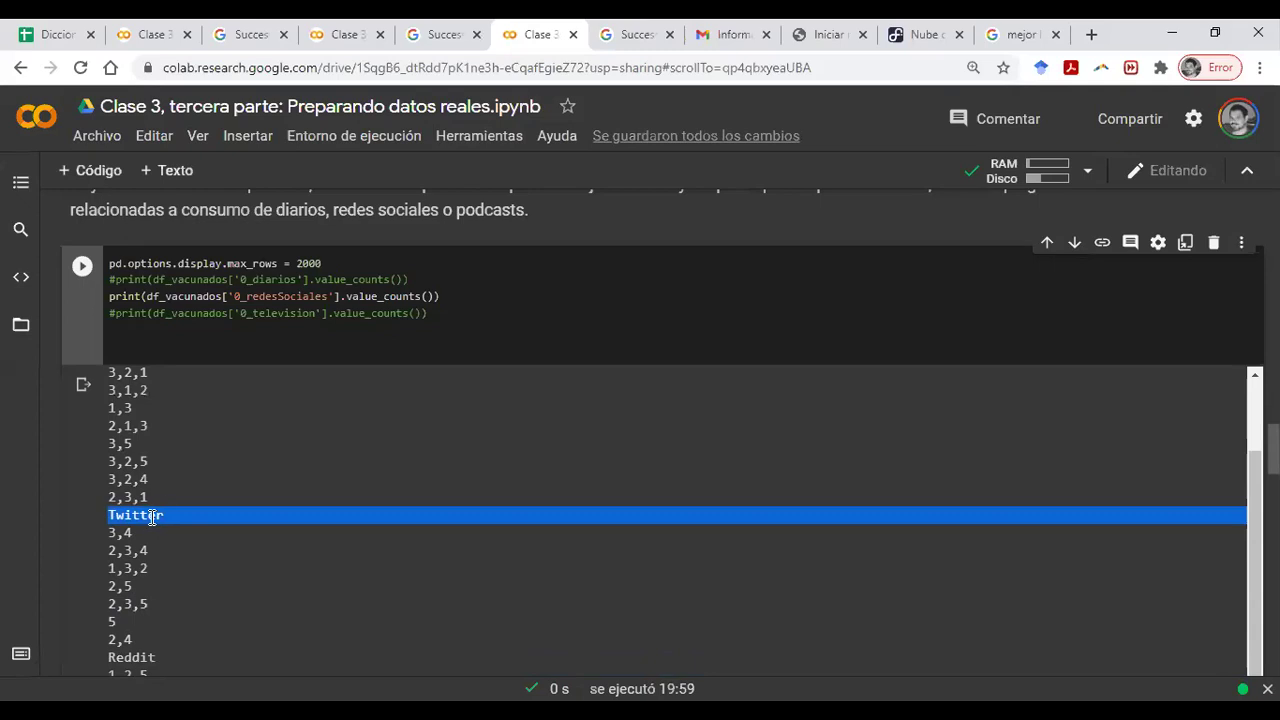
pyautogui.scroll(-3, 157, 532)
pyautogui.tripleClick(149, 507)
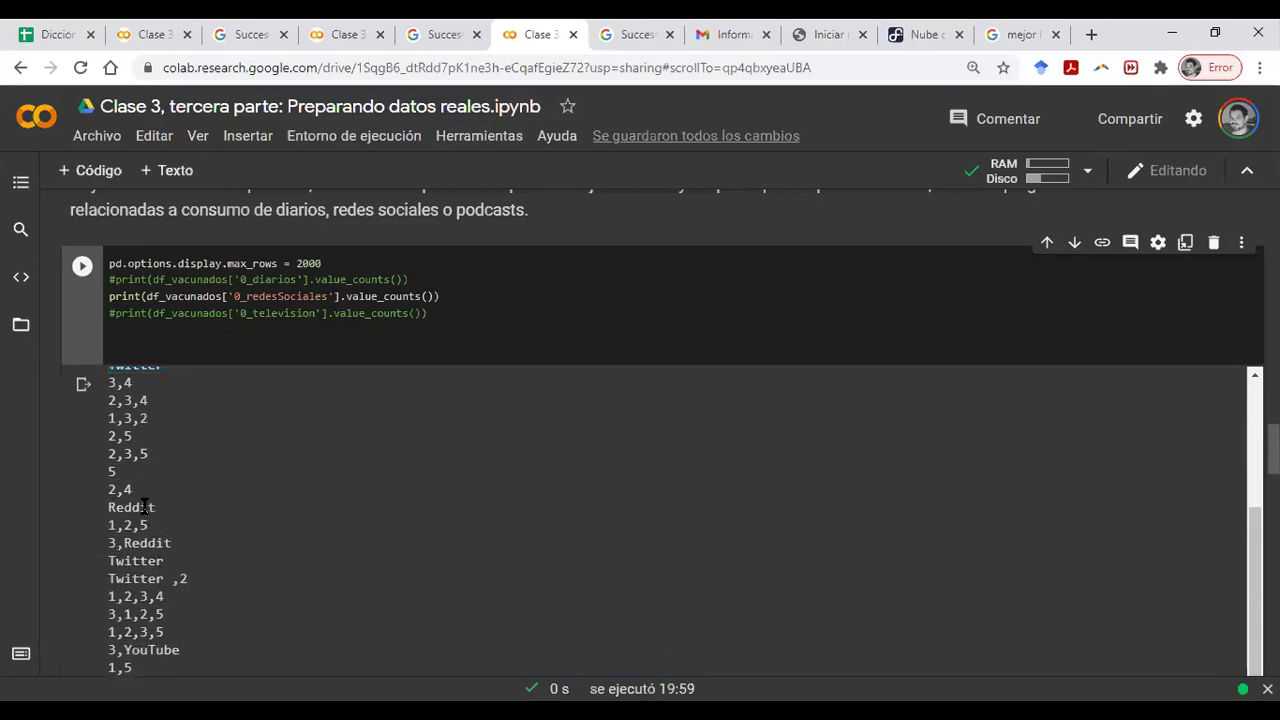
# Review the remaining '0_redesSociales' answers, examining how numeric codes are mixed with handwritten network names and full sentences.
pyautogui.scroll(-7, 189, 540)
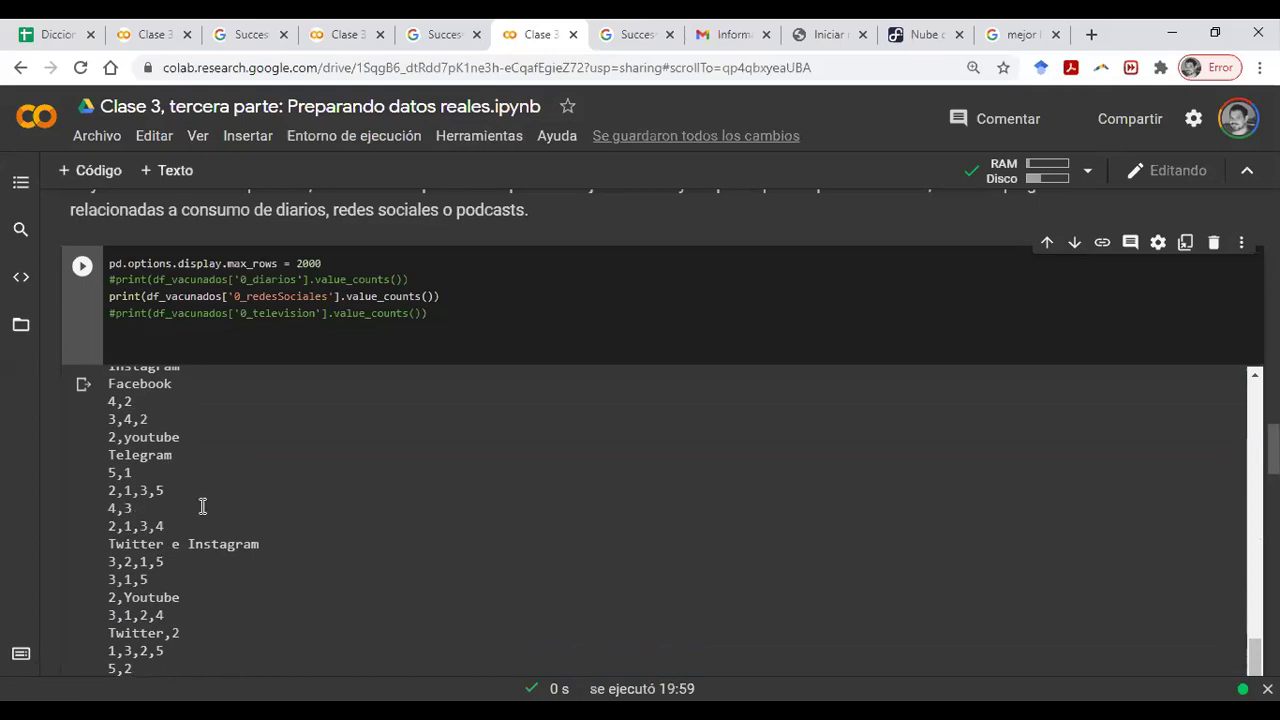
pyautogui.scroll(-2, 175, 490)
pyautogui.scroll(-9, 180, 510)
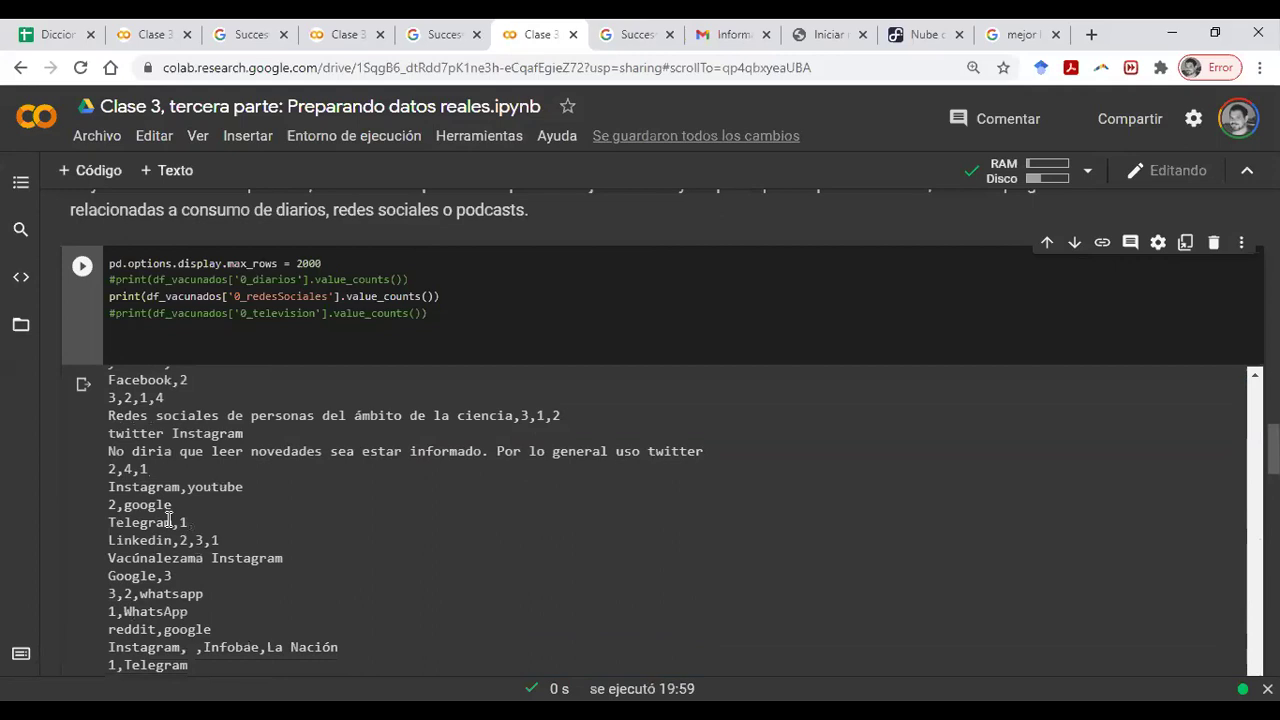
pyautogui.scroll(-3, 168, 519)
pyautogui.scroll(3, 167, 519)
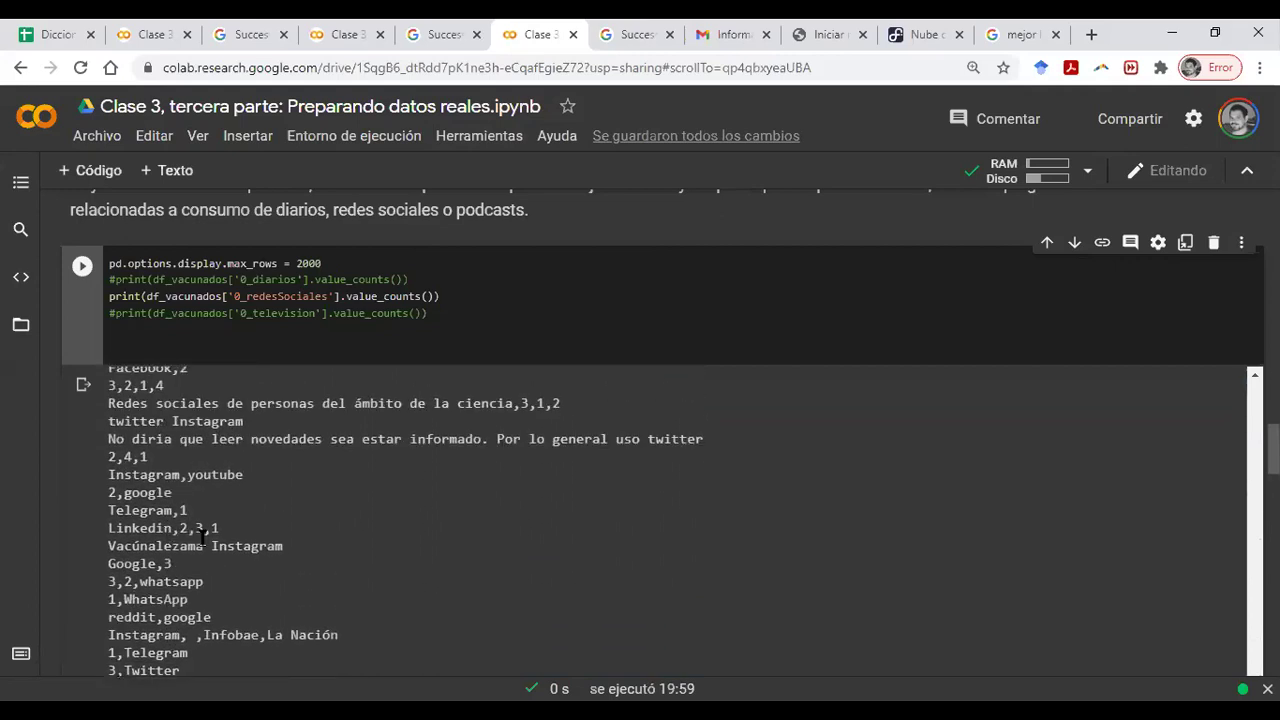
pyautogui.scroll(-6, 203, 537)
pyautogui.scroll(-2, 203, 537)
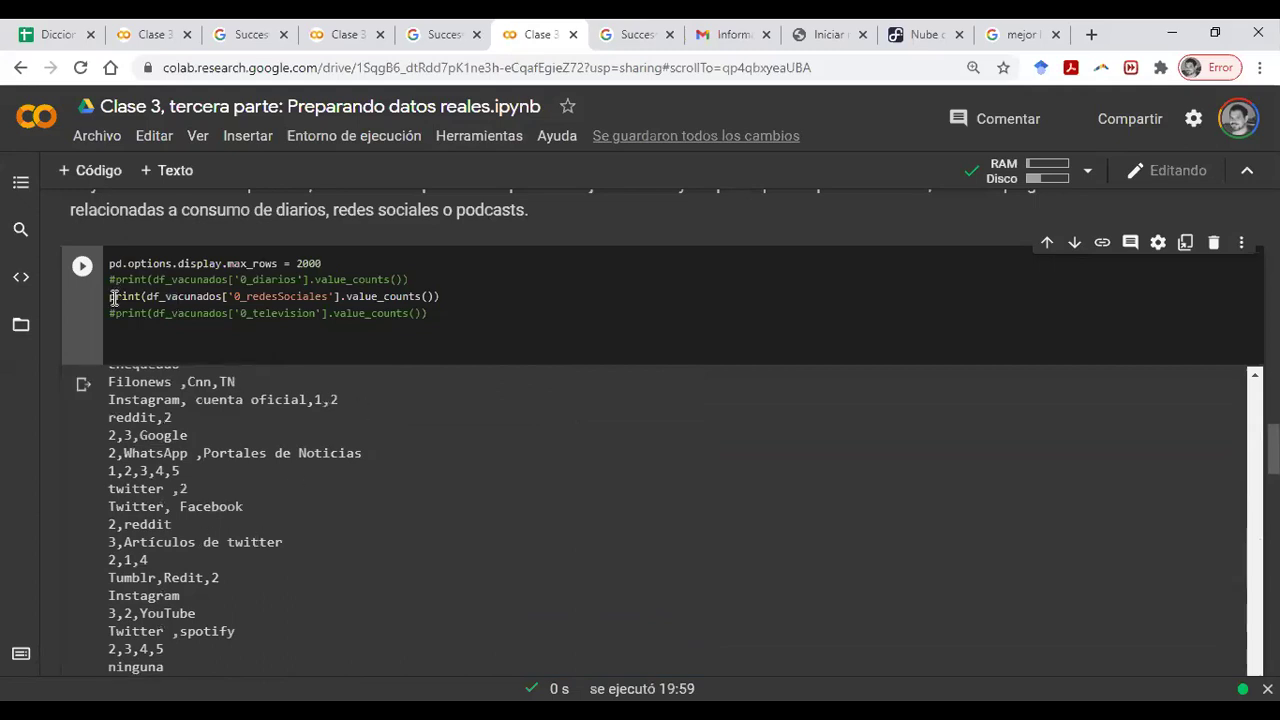
# Comment out the '0_redesSociales' print line, uncomment the '0_television' one and run the cell.
pyautogui.click(113, 297)
pyautogui.hotkey('ctrl', '/')
pyautogui.press('Down')
pyautogui.hotkey('ctrl', '/')
pyautogui.click(82, 266)
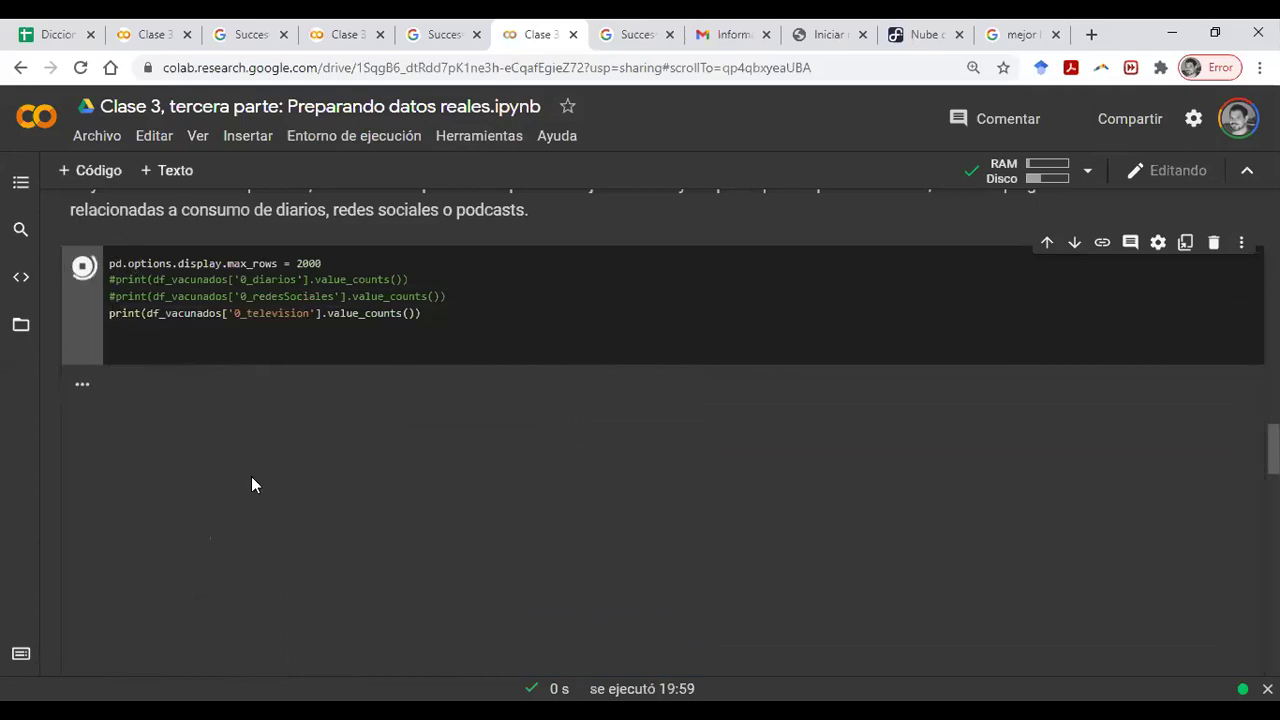
# Review the '0_television' output, from its channel codes and 'Ninguno' variants to the handwritten answers.
pyautogui.scroll(-6, 253, 477)
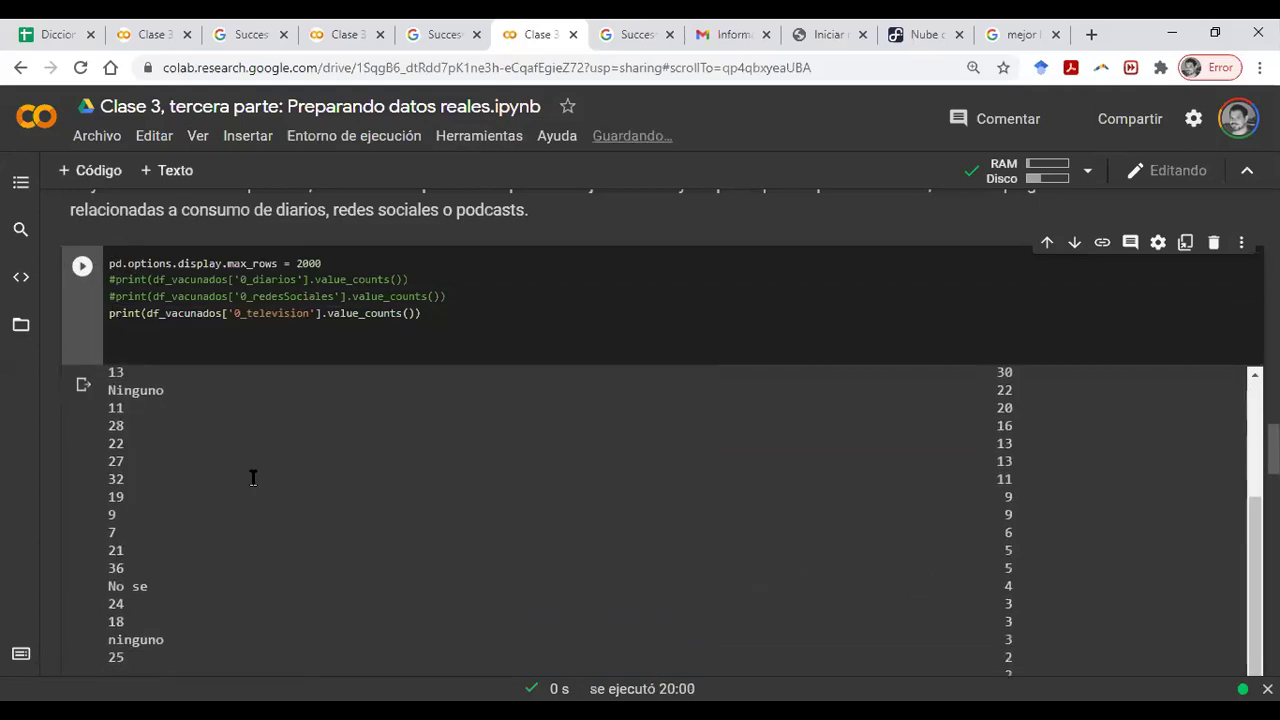
pyautogui.scroll(-1, 253, 477)
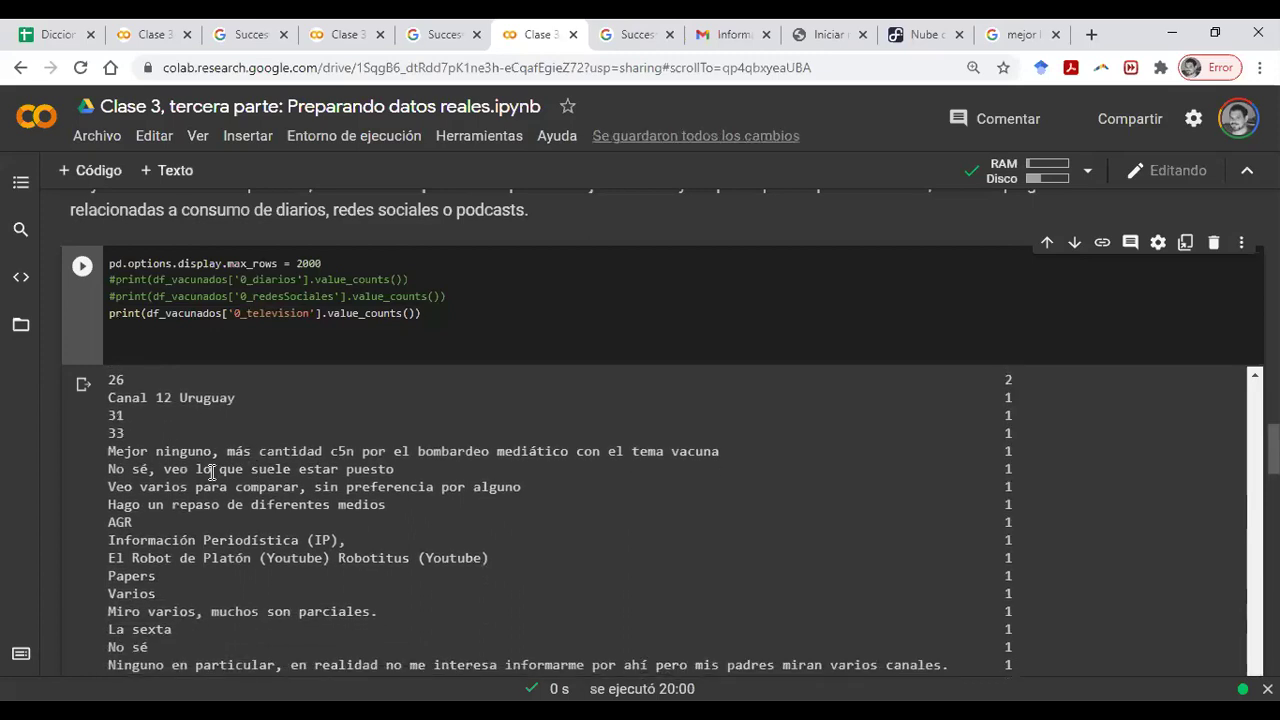
pyautogui.scroll(-1, 210, 489)
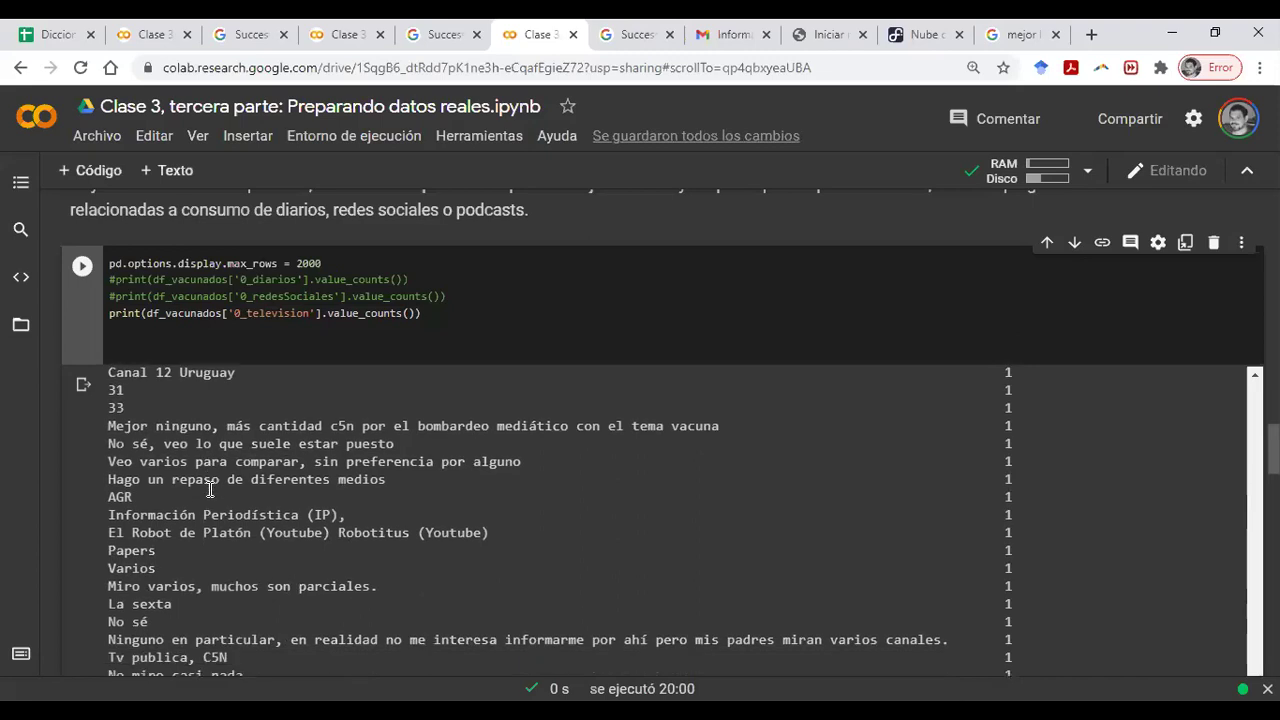
pyautogui.scroll(-1, 210, 489)
pyautogui.scroll(-1, 270, 567)
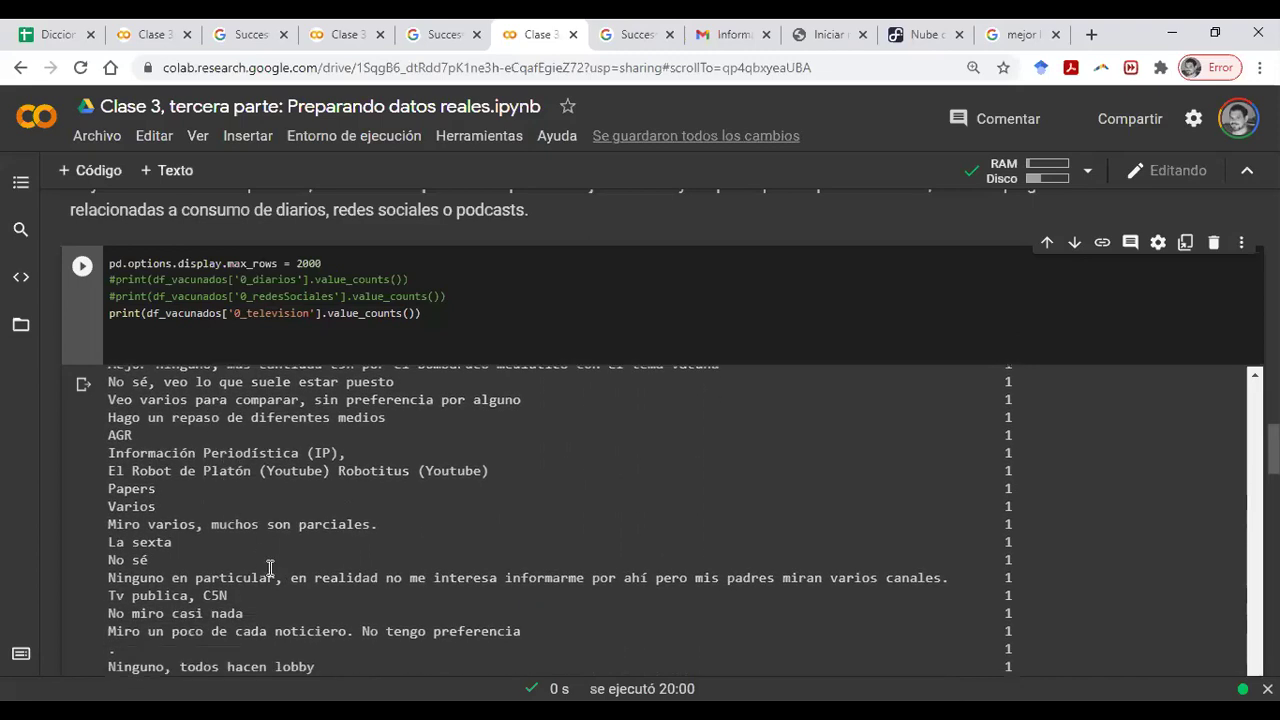